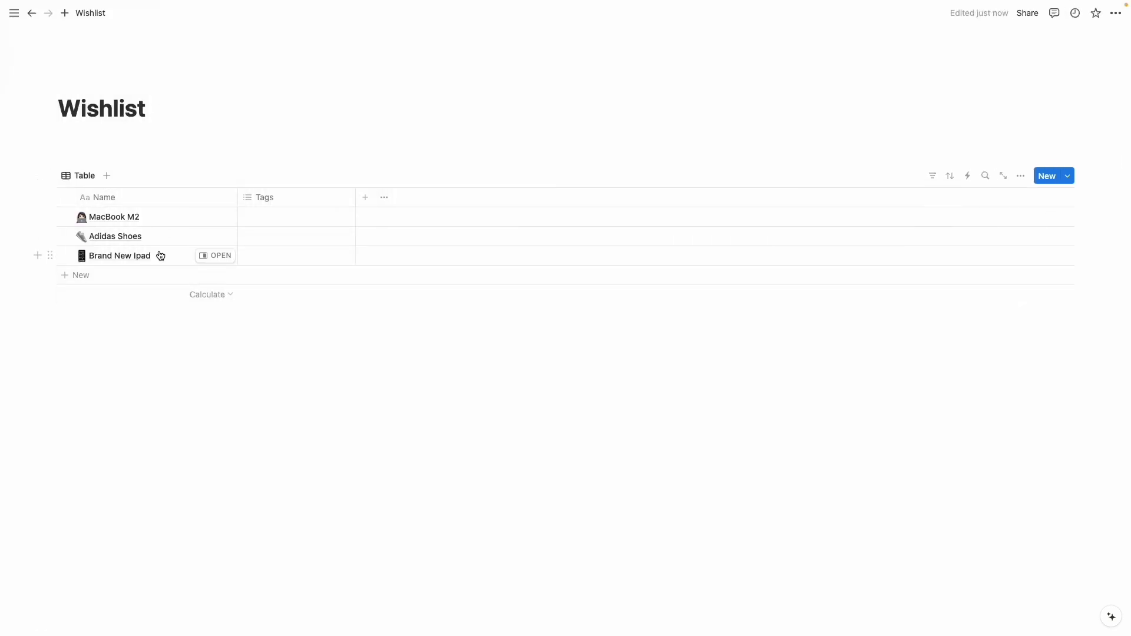
Step: Delete the Tags property from the Wishlist database
left_click(288, 198)
left_click(287, 392)
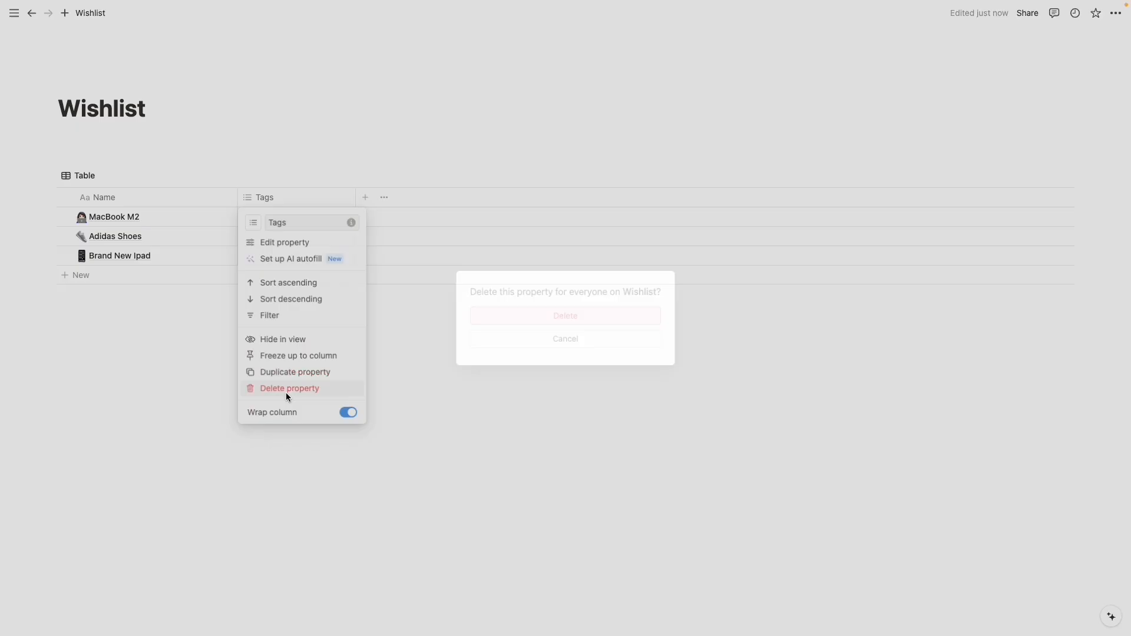
left_click(542, 313)
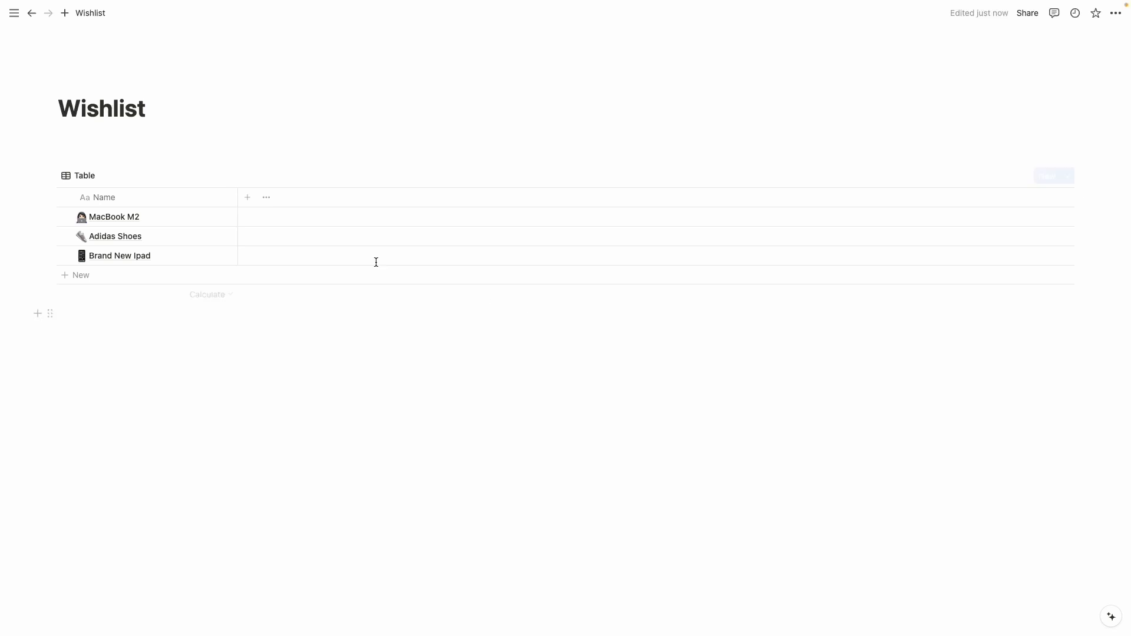
Step: Add a text property named Brand to the Wishlist table
left_click(248, 198)
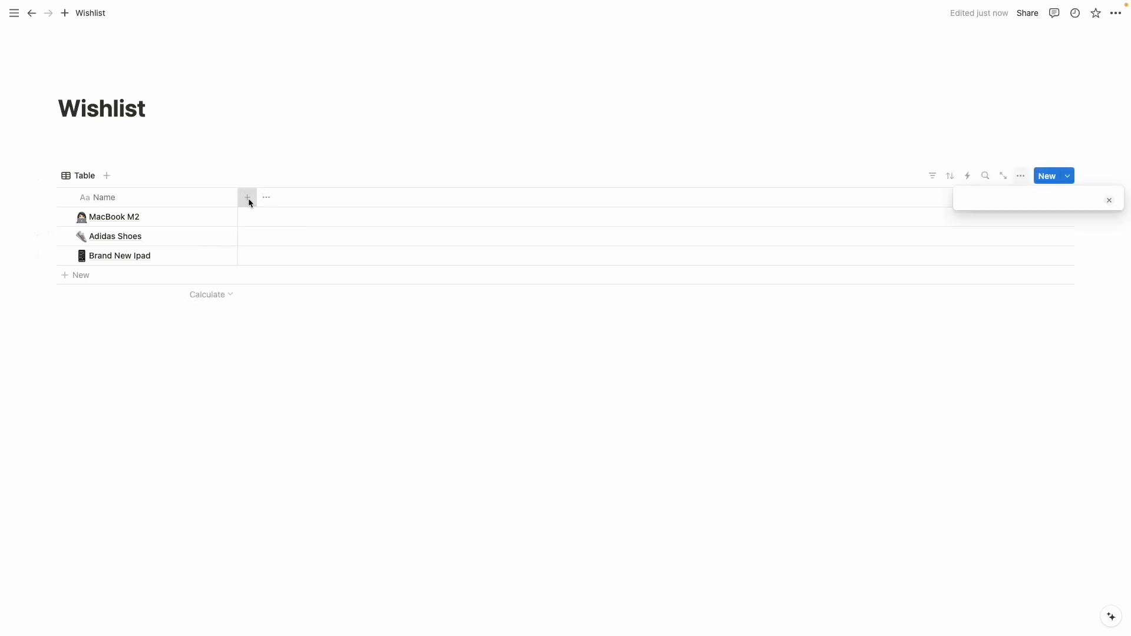
left_click(988, 399)
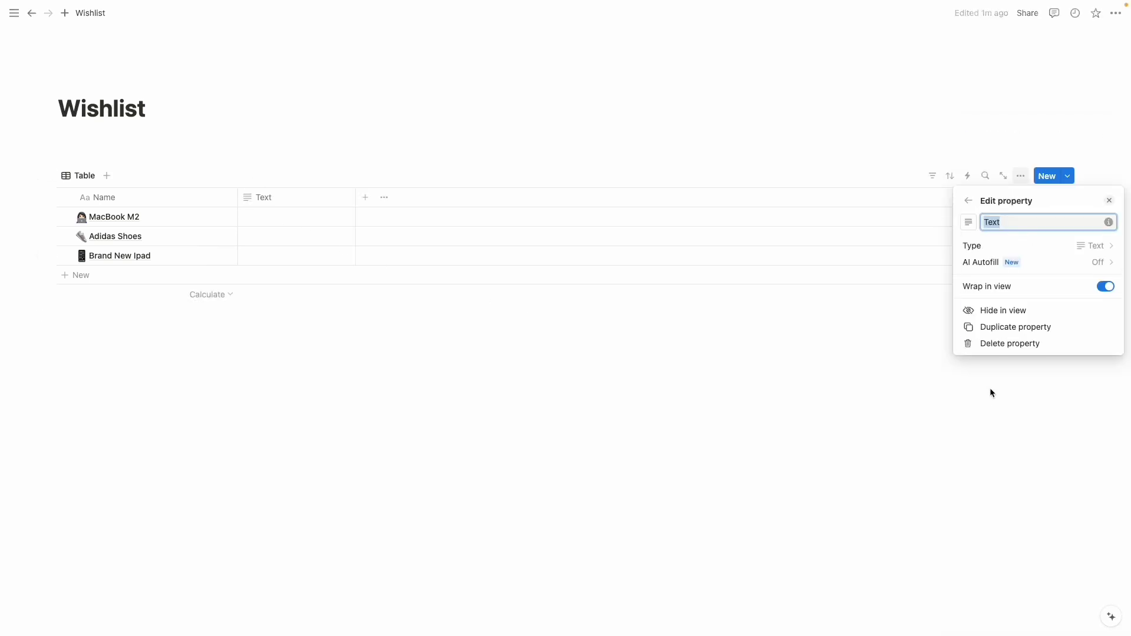
type("Brand")
left_click(553, 308)
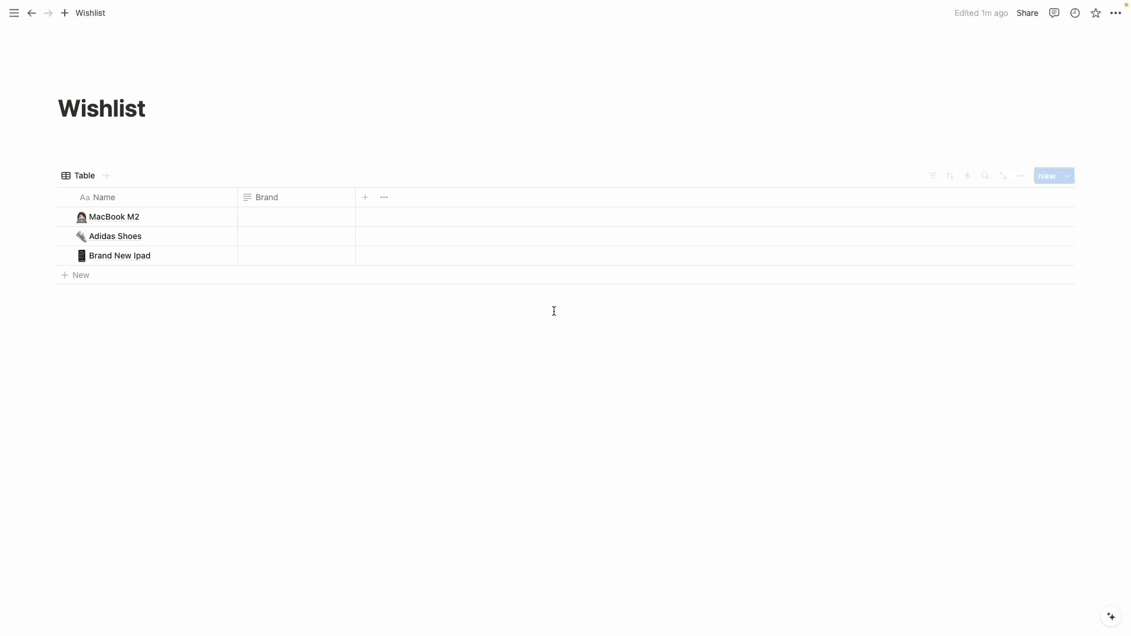
Step: Add a number property named Cost to the Wishlist table and give it a money icon
left_click(365, 196)
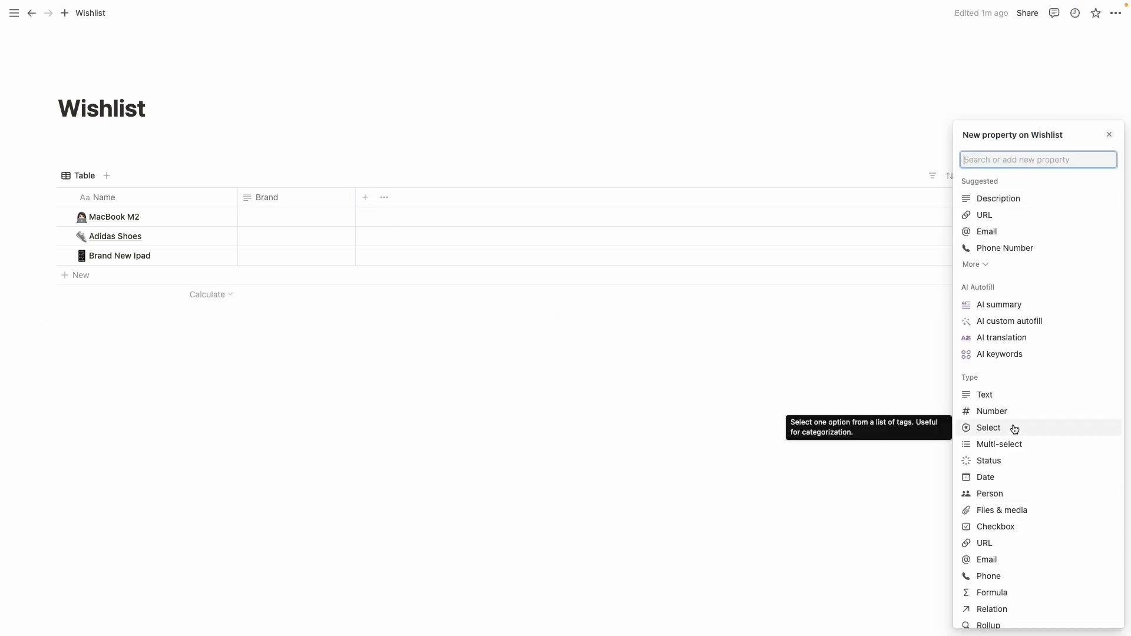
left_click(981, 412)
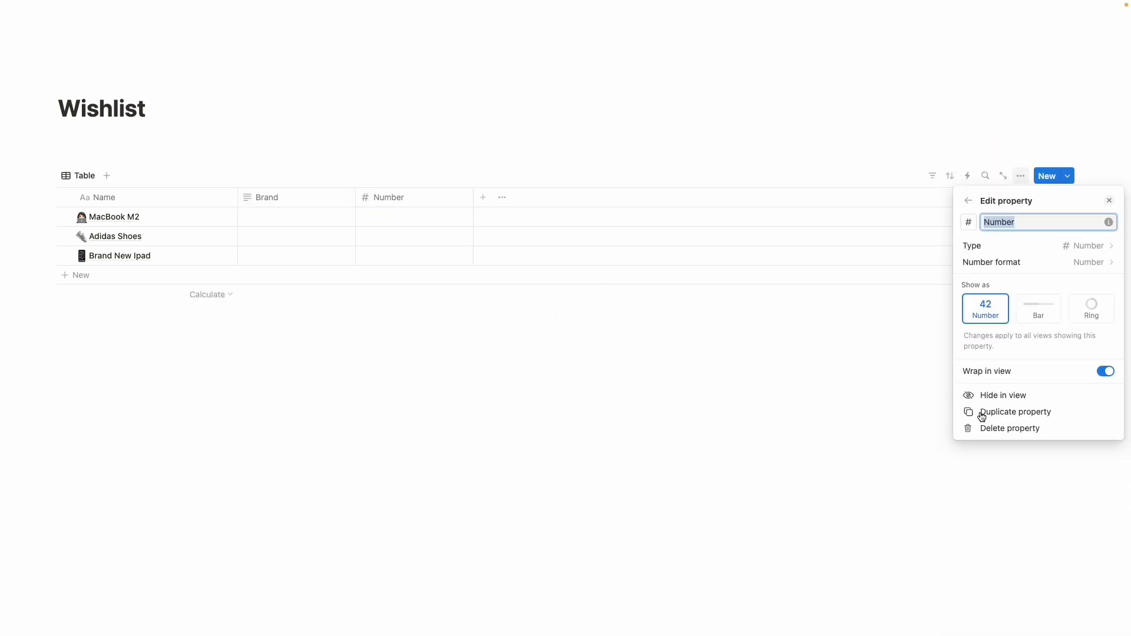
type("Cost")
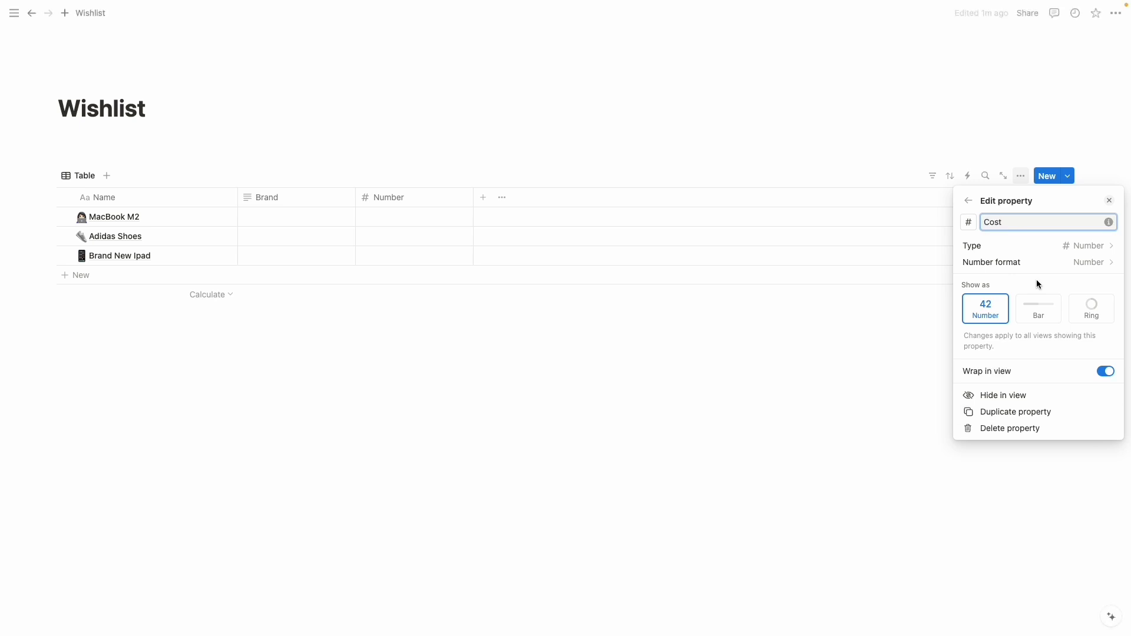
left_click(972, 224)
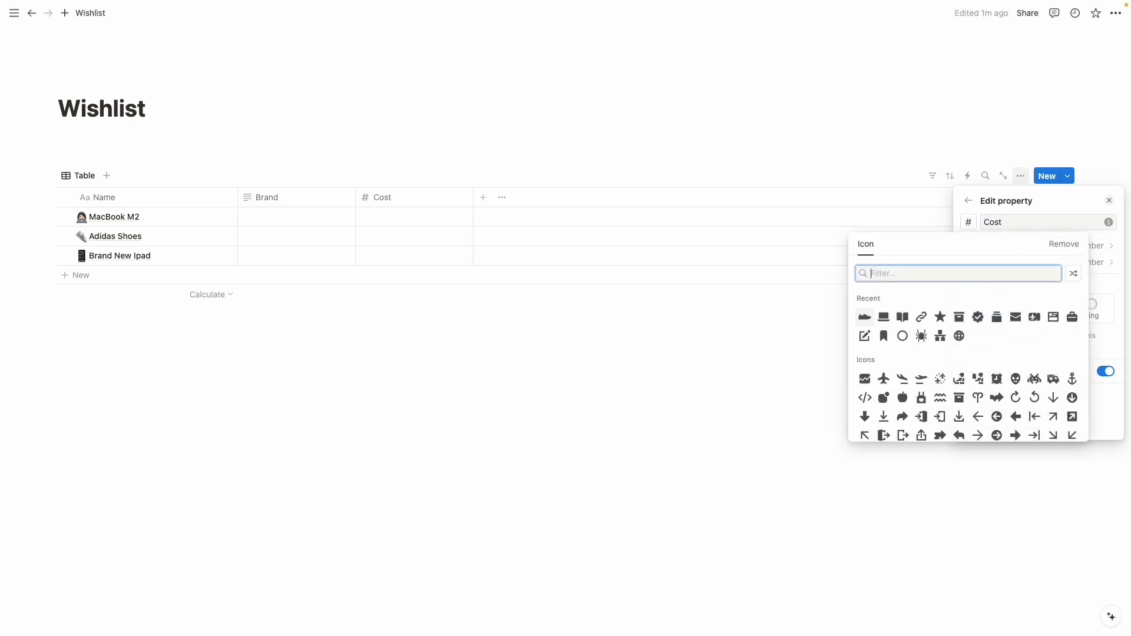
type("money")
left_click(864, 301)
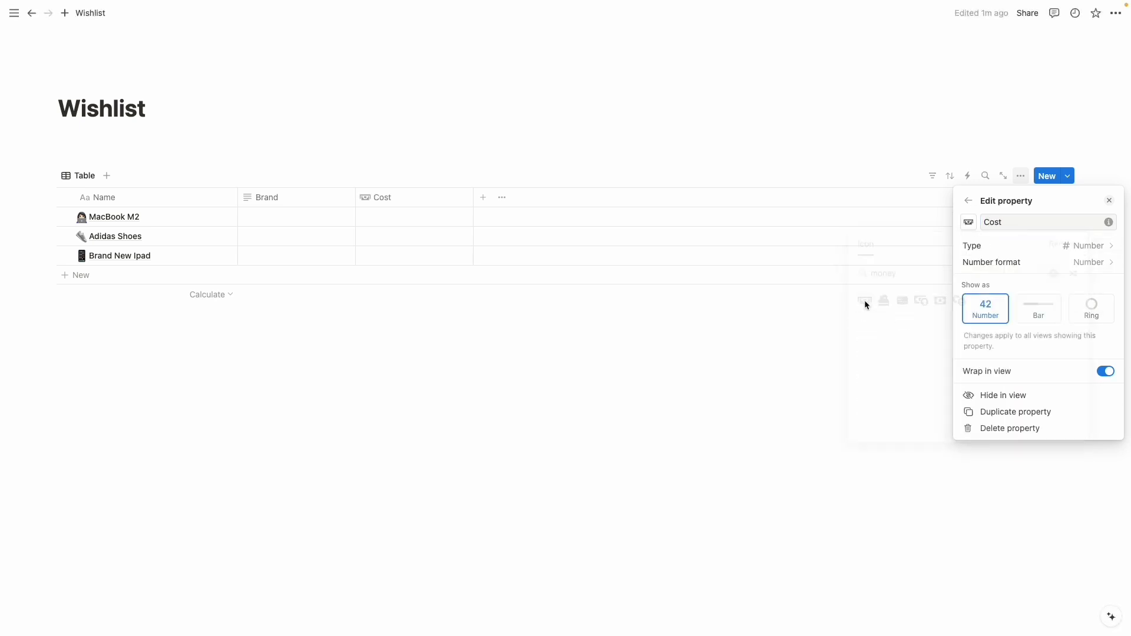
Step: Set the number format of the Cost property to US Dollar
left_click(1003, 265)
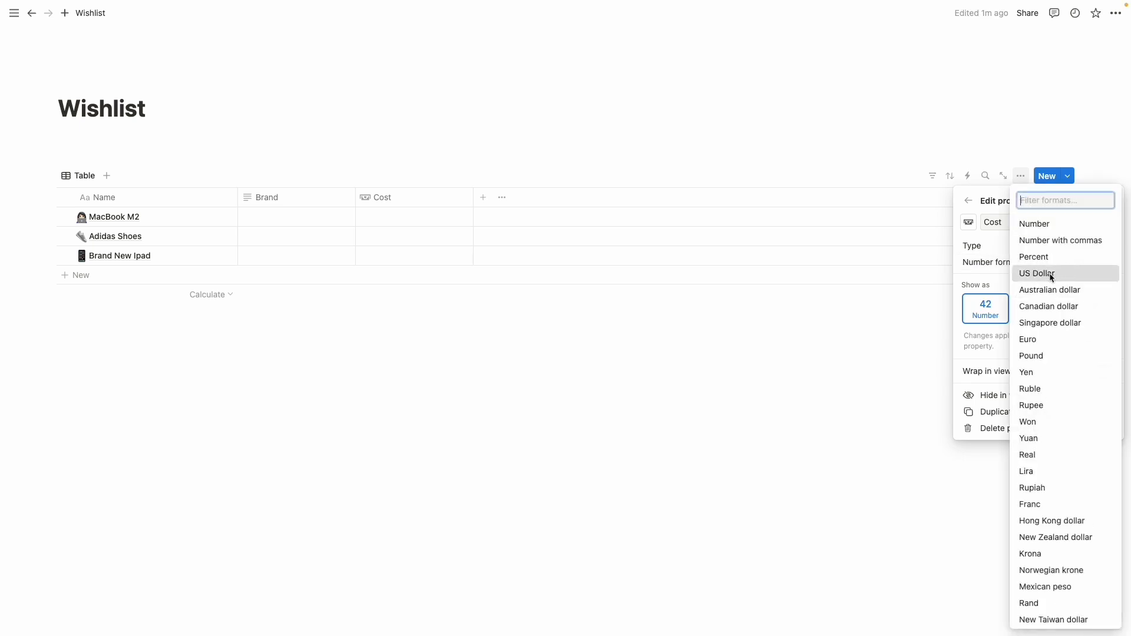
scroll(1049, 353, "down", 3)
scroll(1049, 398, "up", 3)
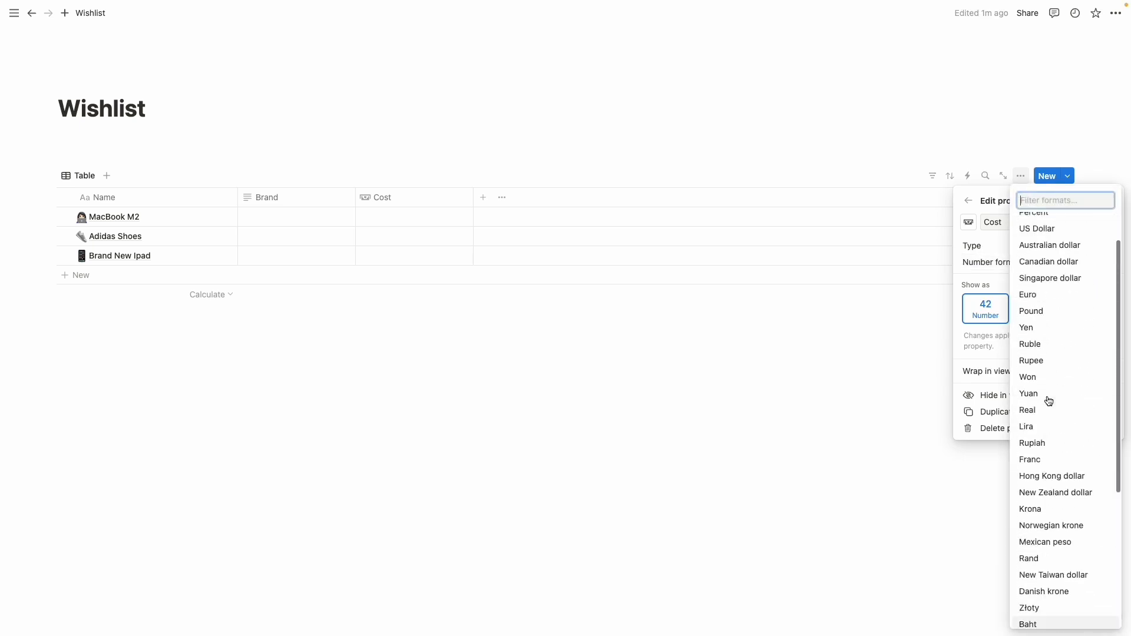
left_click(989, 278)
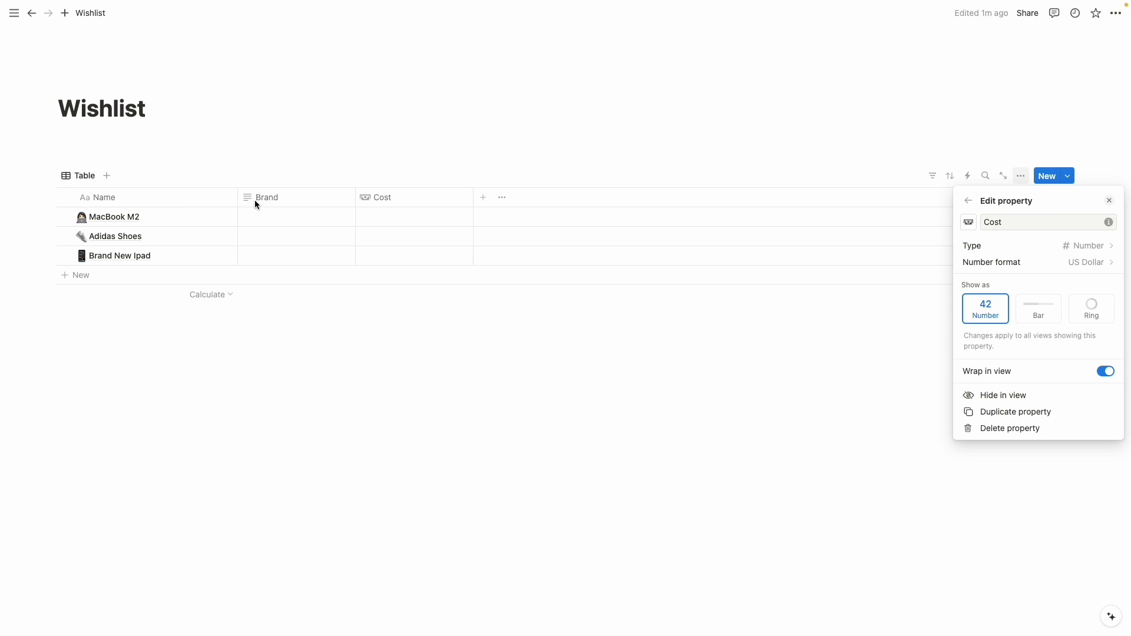
Step: Add a URL property to the Wishlist table, keeping its default name
left_click(478, 198)
type("url")
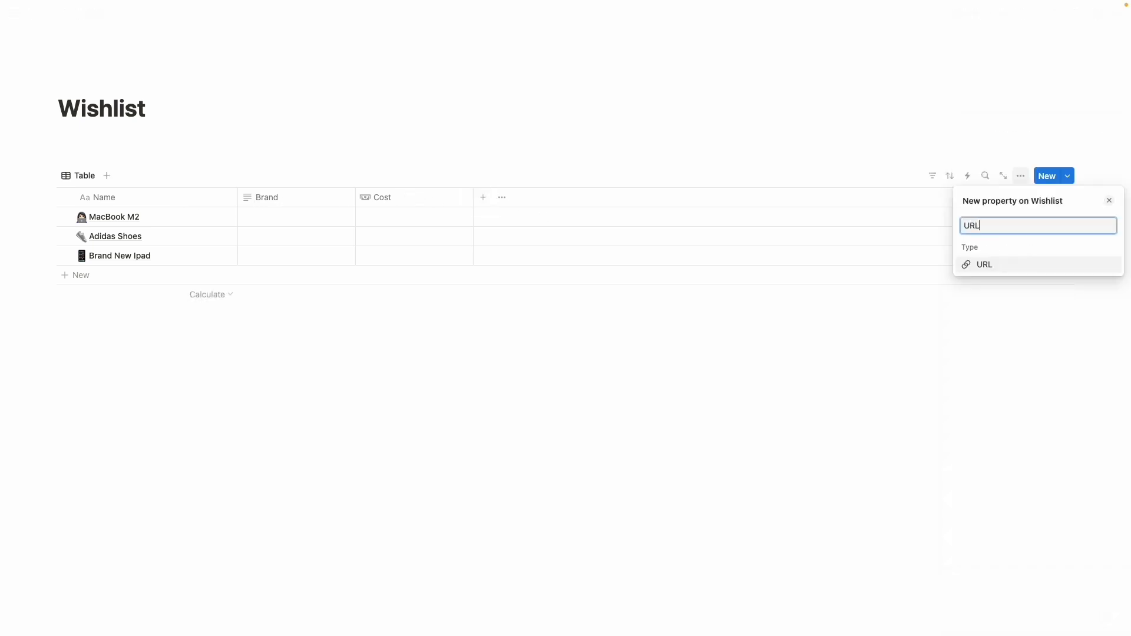
key("Return")
Step: Add a text property named Note after the URL column of the Wishlist table
left_click(601, 196)
left_click(602, 196)
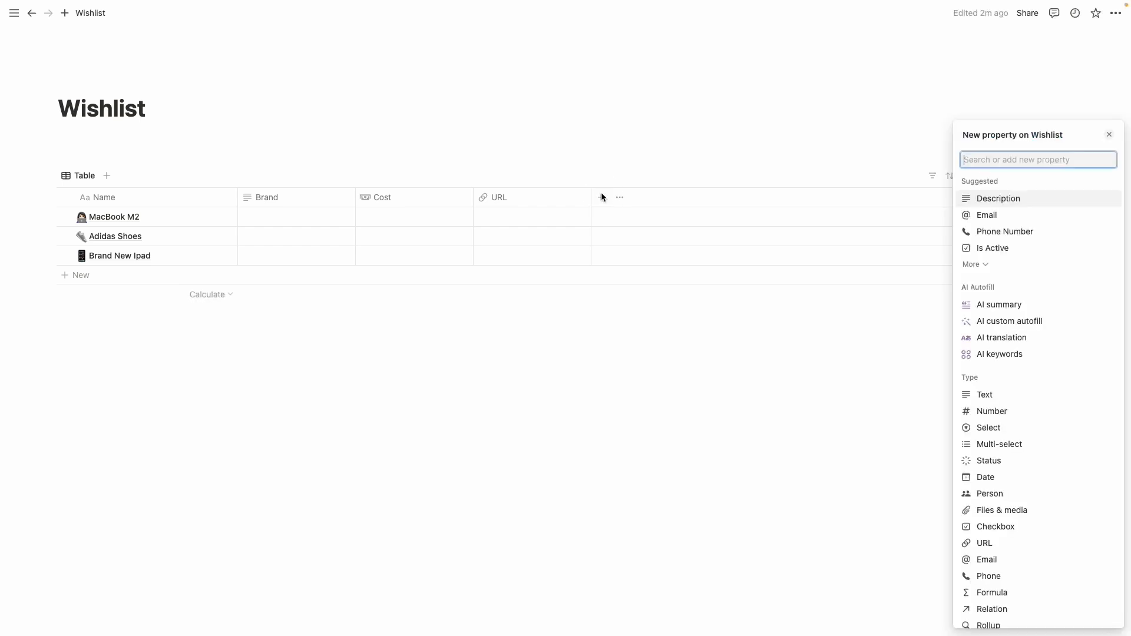
left_click(962, 394)
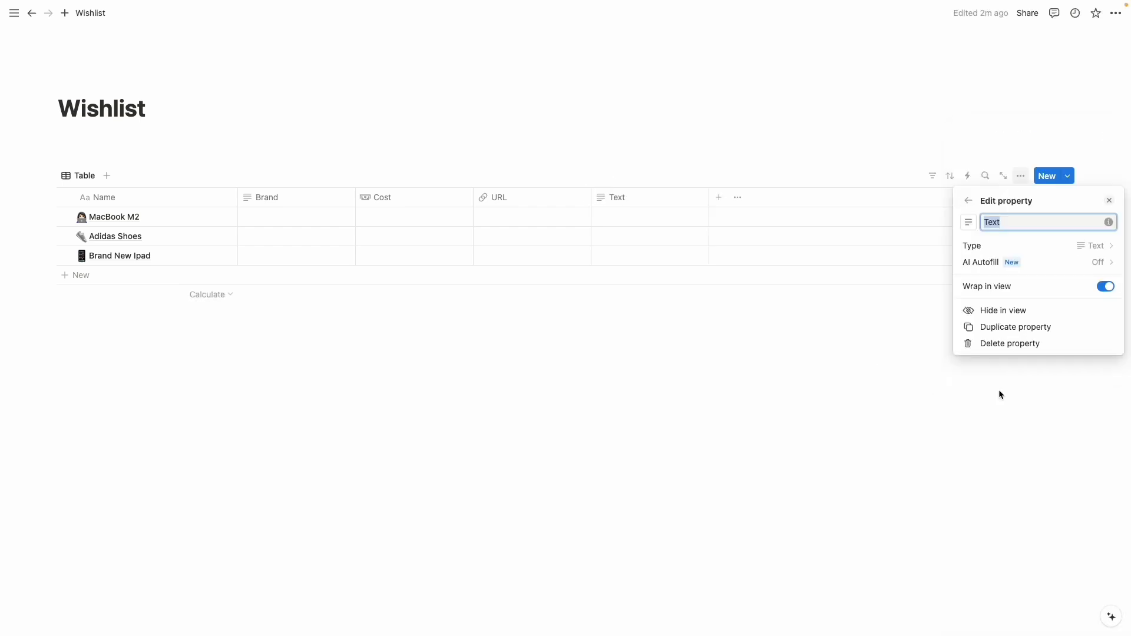
key("BackSpace")
type("Note")
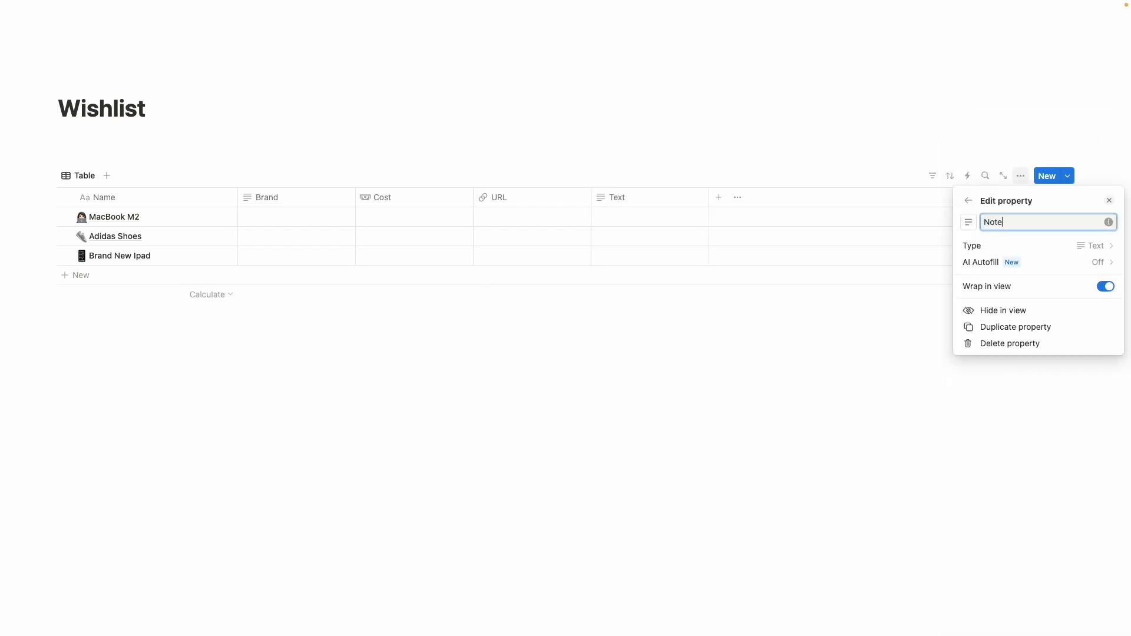
key("Return")
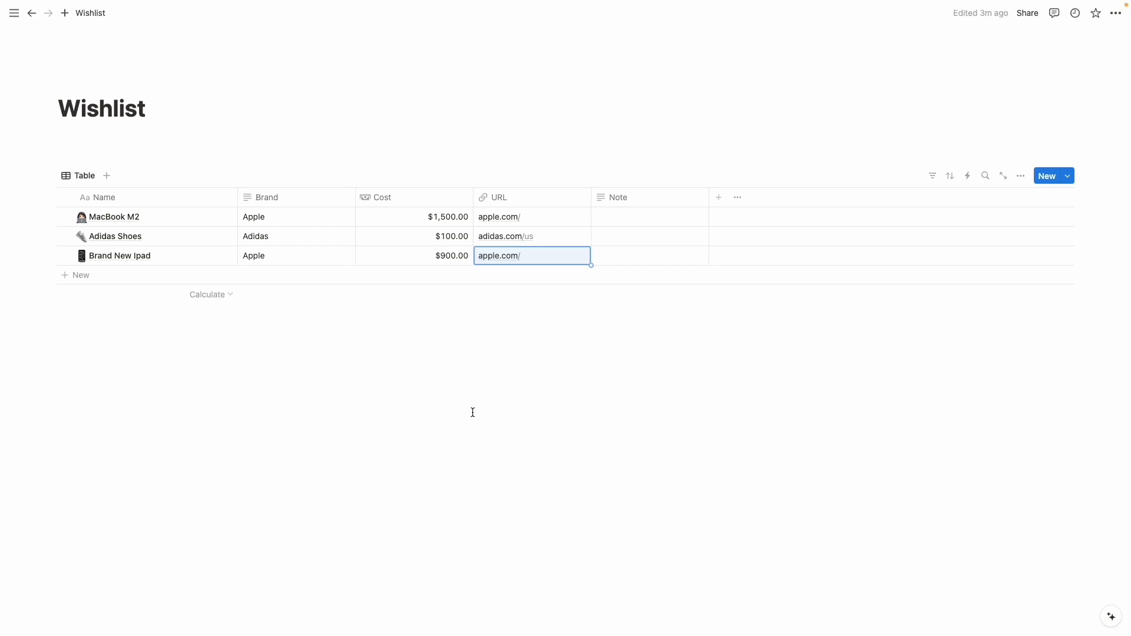
Step: Insert an inline database titled Category below the Wishlist table and hide its database title
left_click(473, 412)
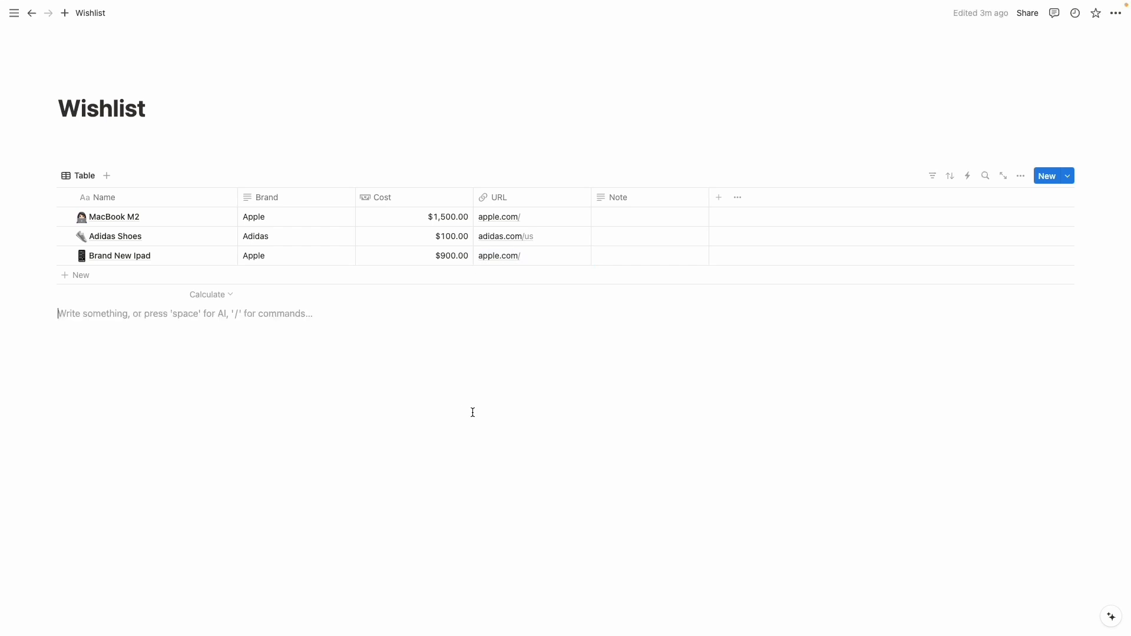
type("/table")
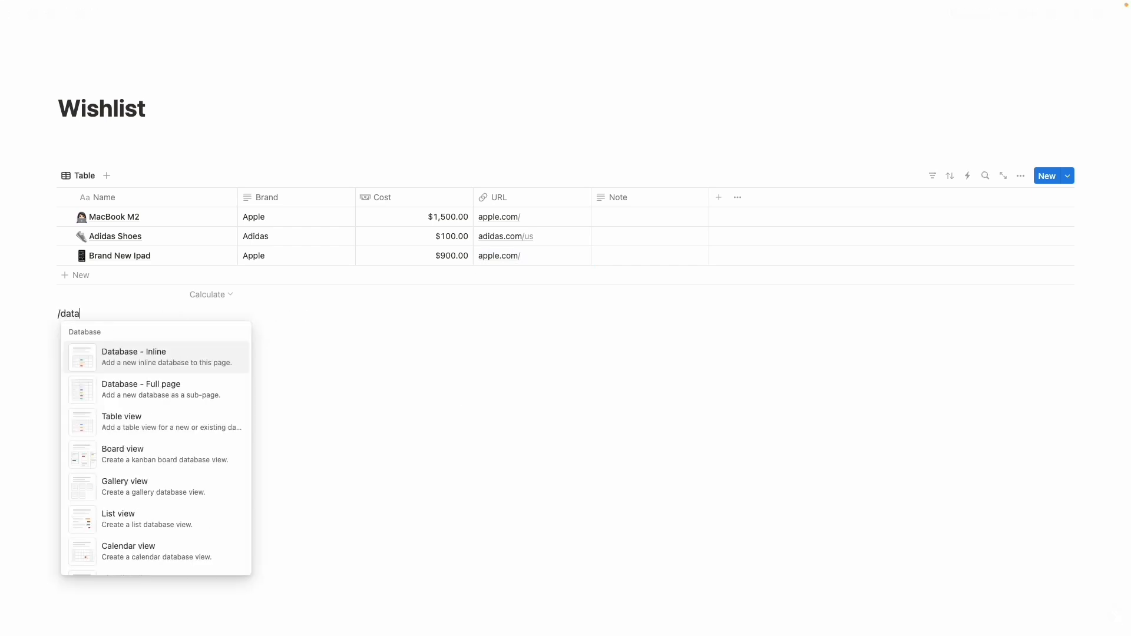
key("Return")
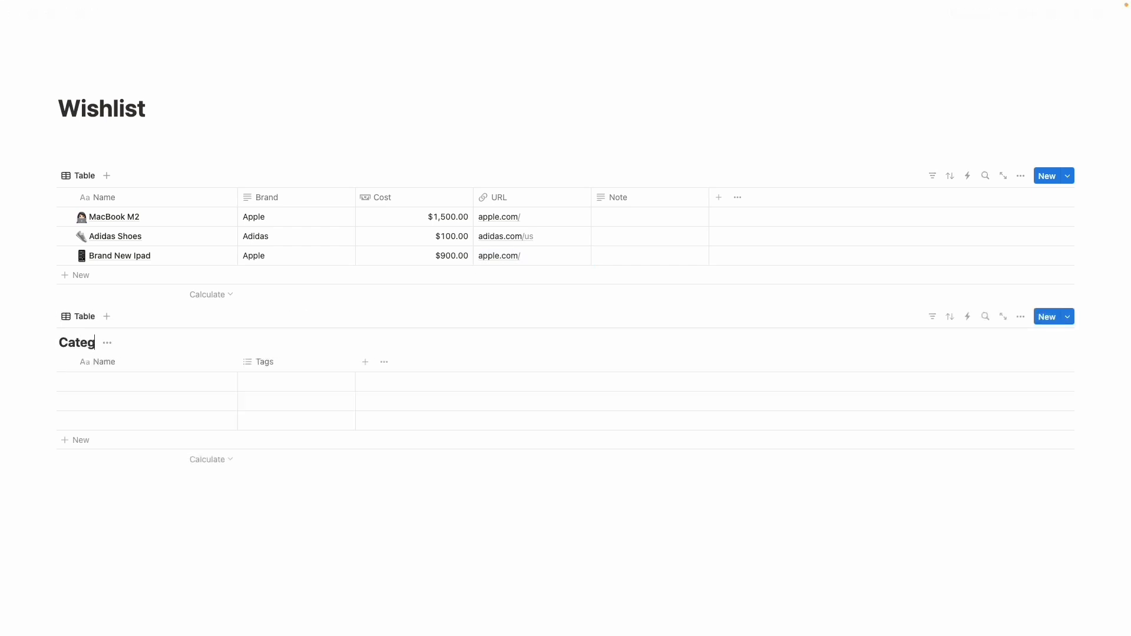
left_click(127, 343)
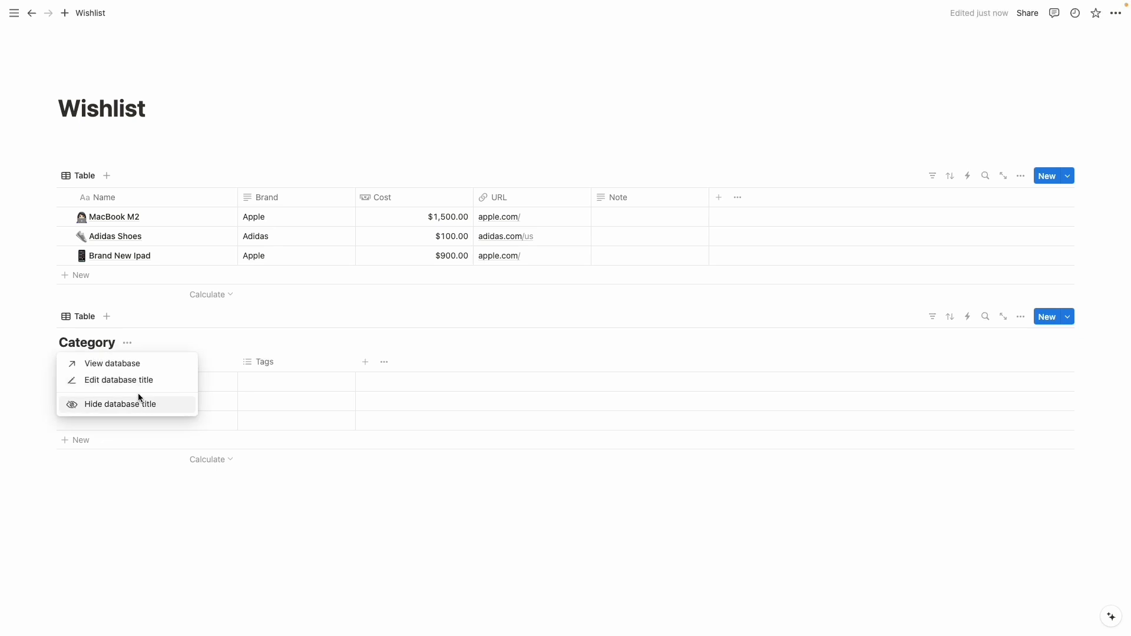
left_click(138, 398)
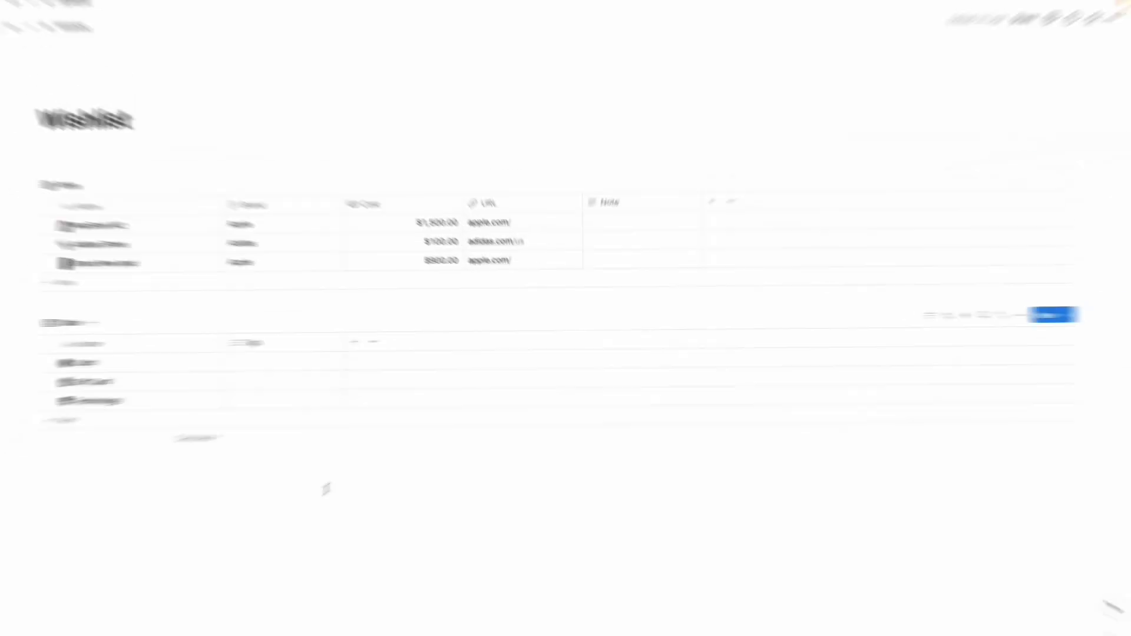
Step: Delete the Tags property from the Category database
left_click(302, 341)
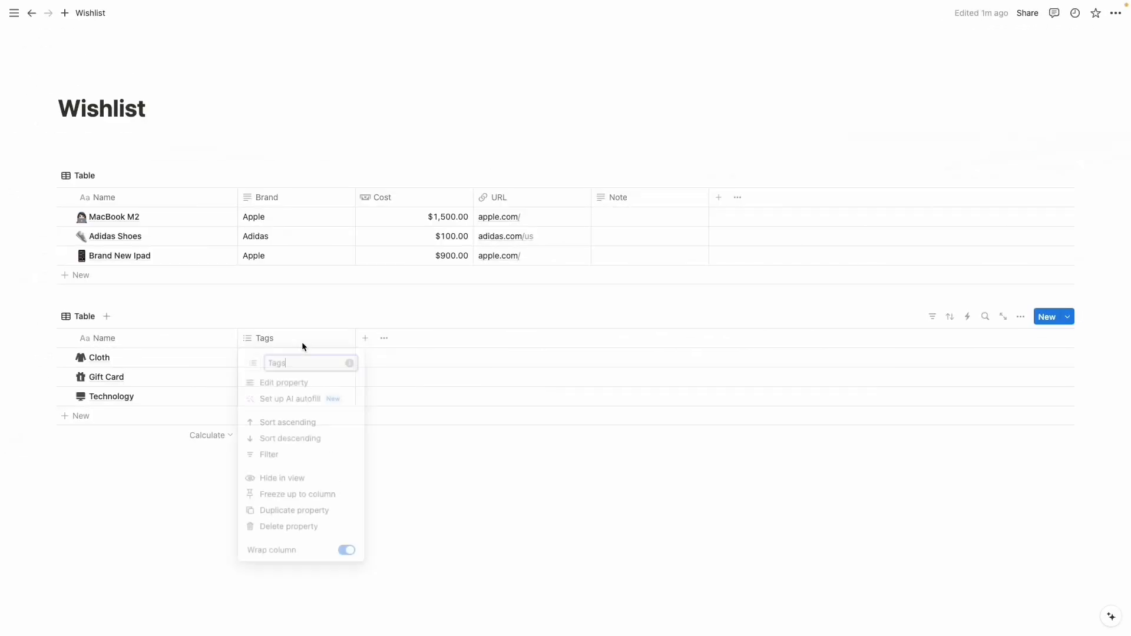
left_click(303, 531)
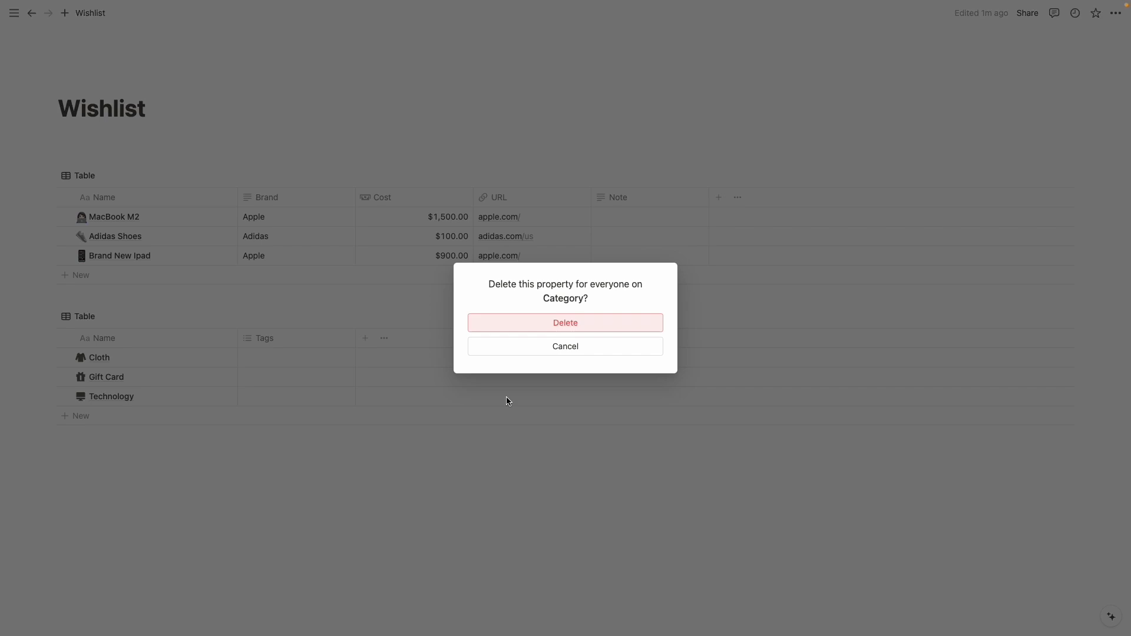
left_click(560, 324)
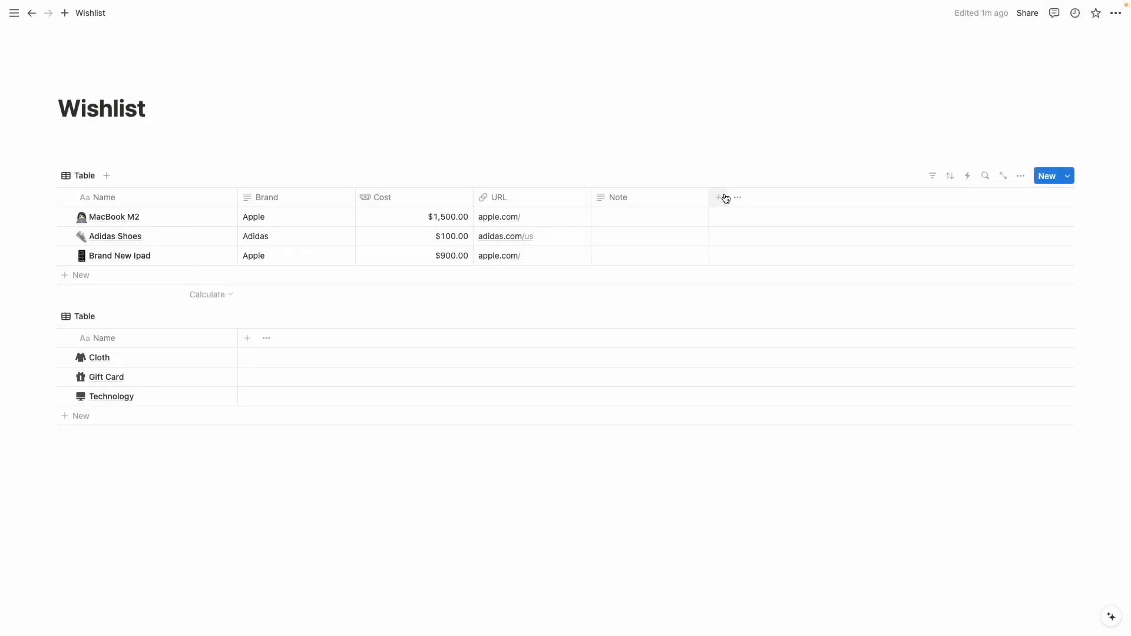
Step: Add a two-way relation property named Category to the Wishlist table, related to the Category database and shown there as Wishlist
left_click(719, 197)
type("rela")
key("Return")
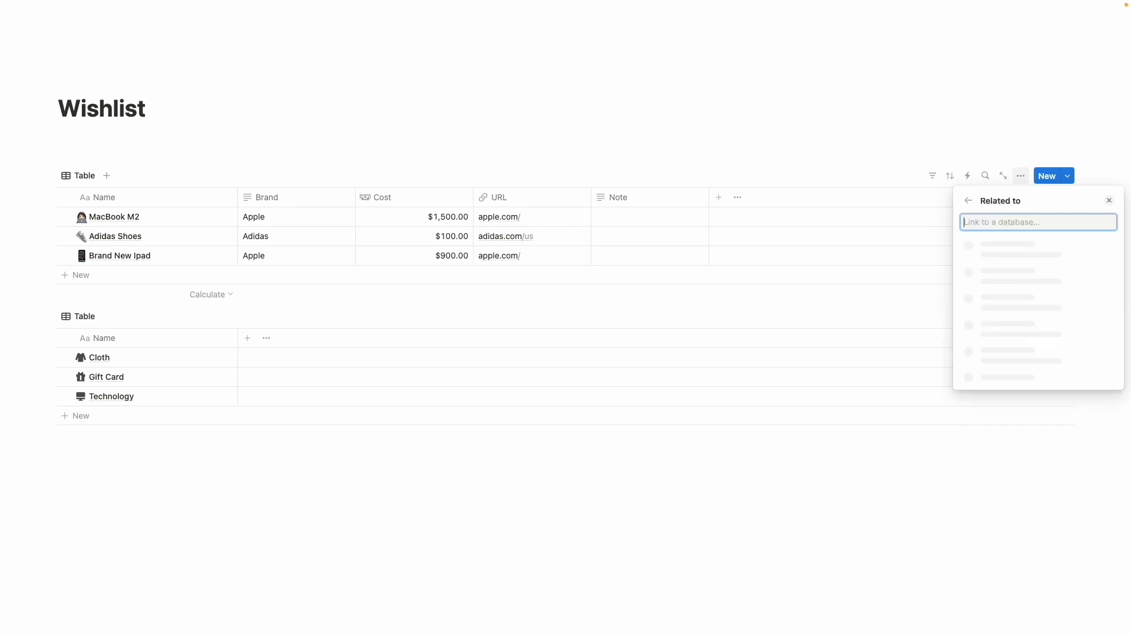
left_click(1013, 280)
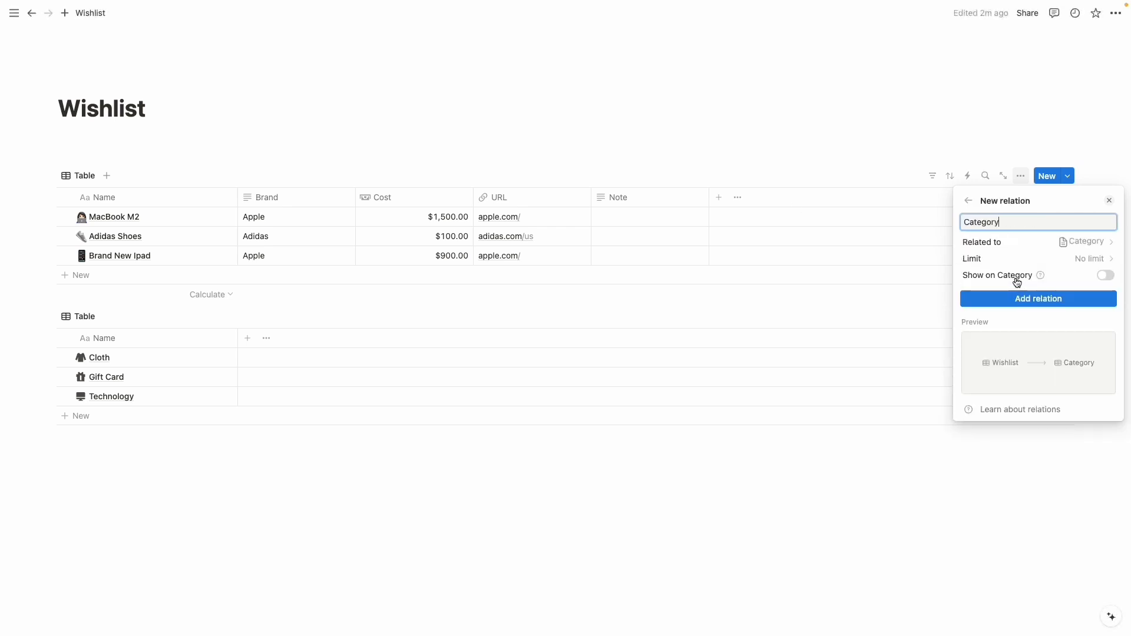
left_click(1106, 276)
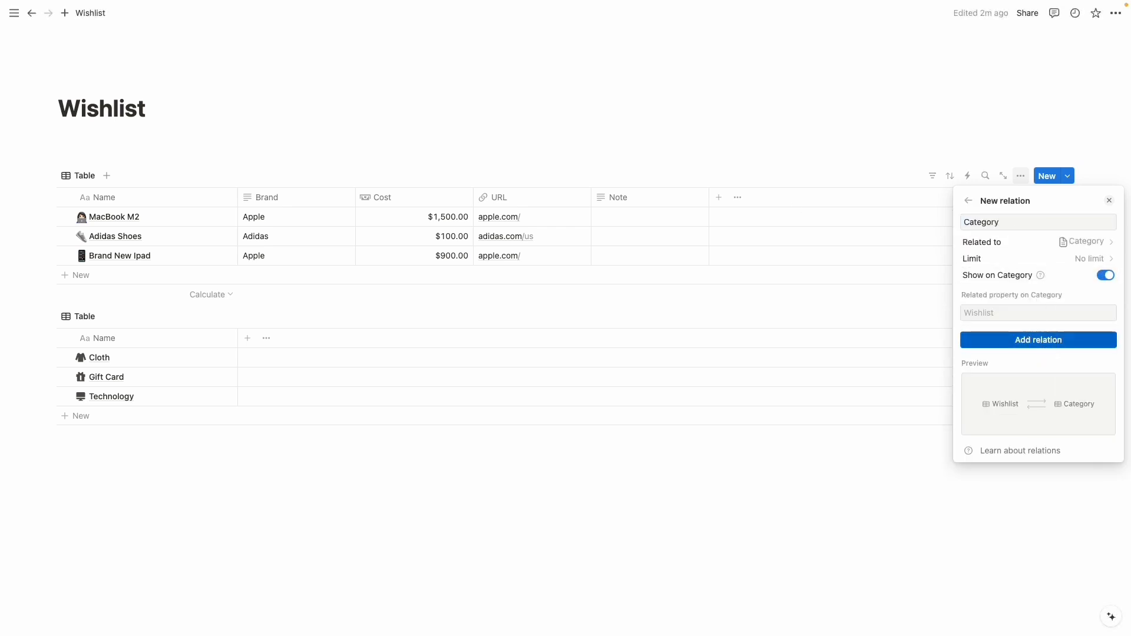
left_click(1038, 336)
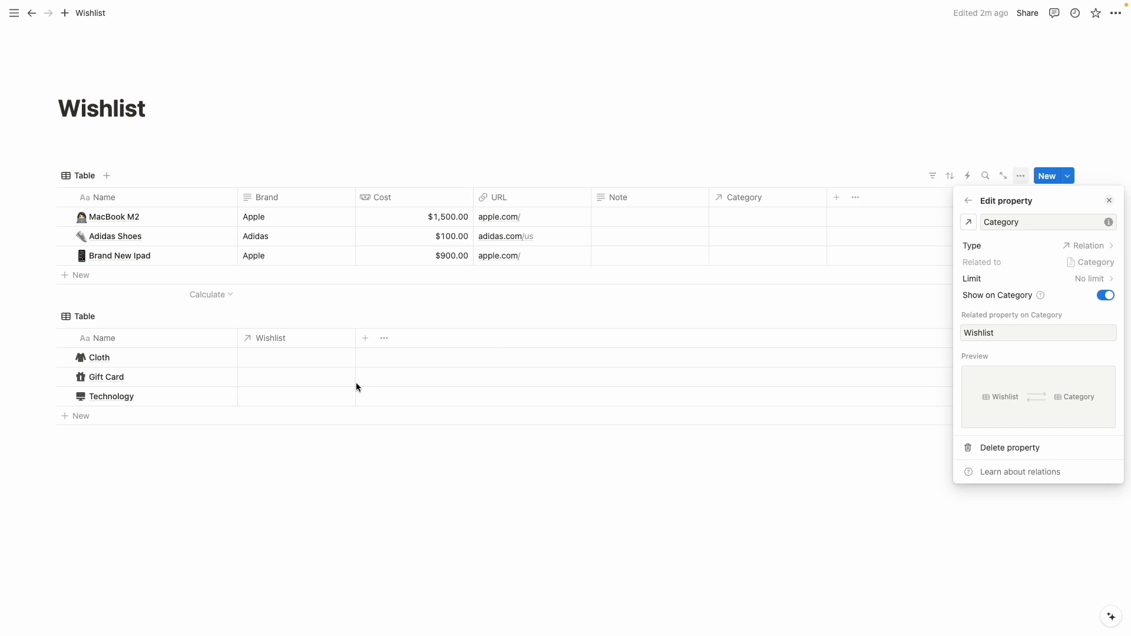
key("Escape")
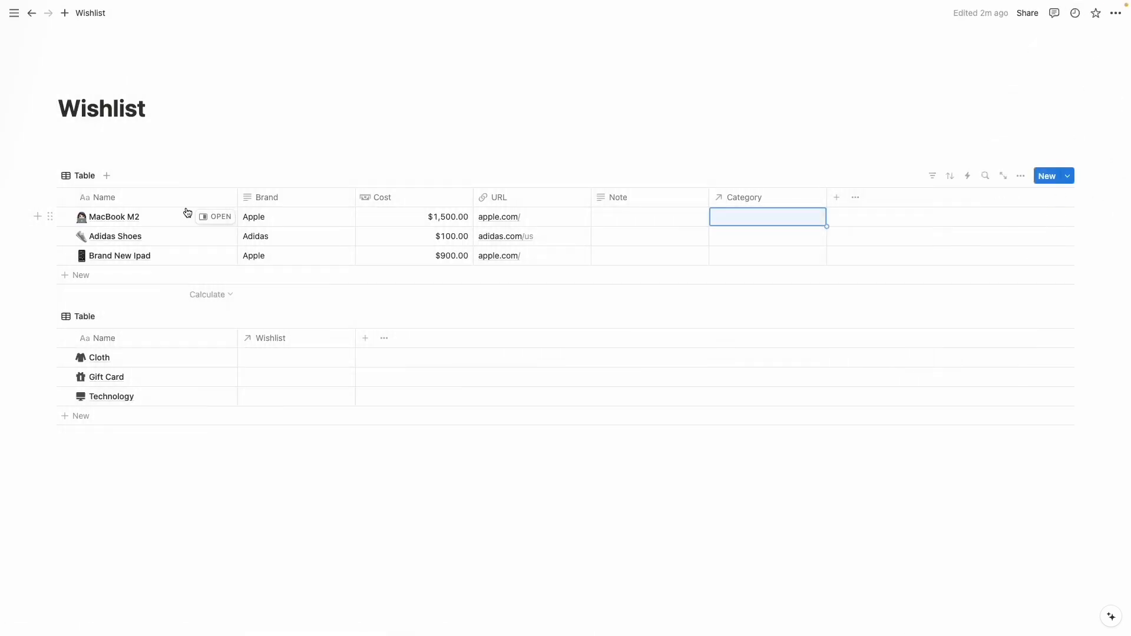
Step: Link MacBook M2 and Brand New Ipad to the Technology category and Adidas Shoes to Cloth
left_click(778, 222)
left_click(747, 294)
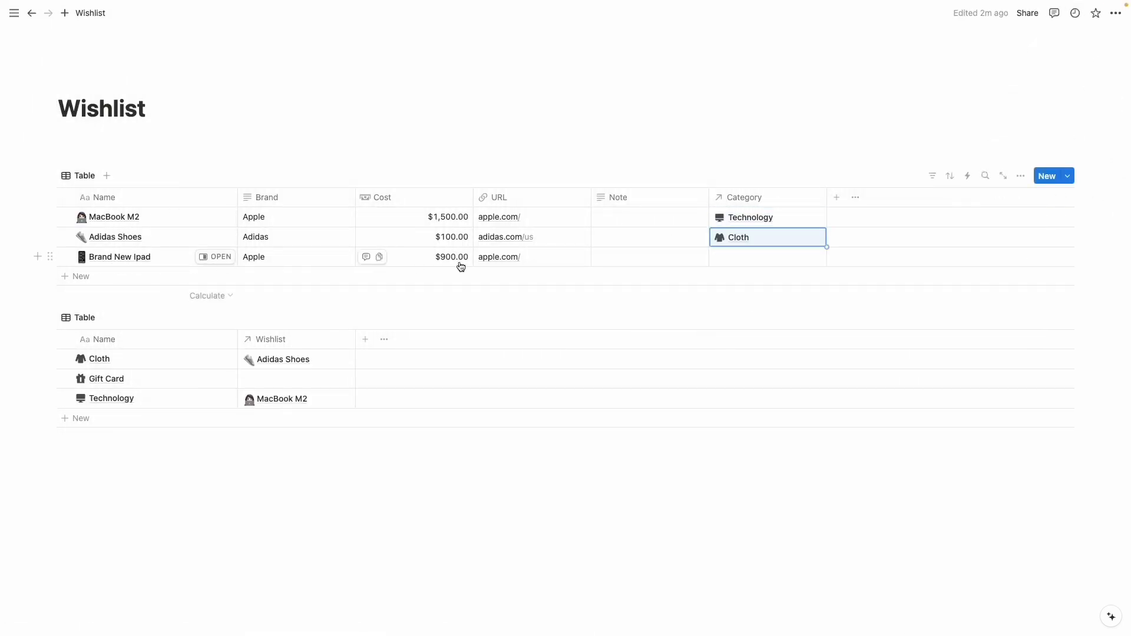
left_click(719, 256)
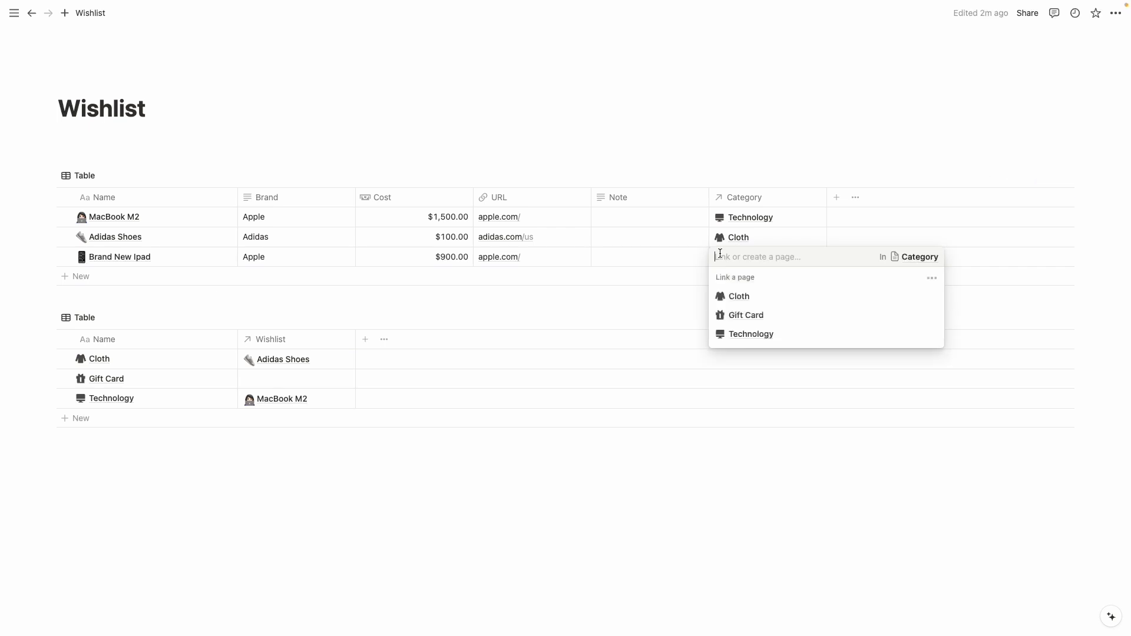
key("Escape")
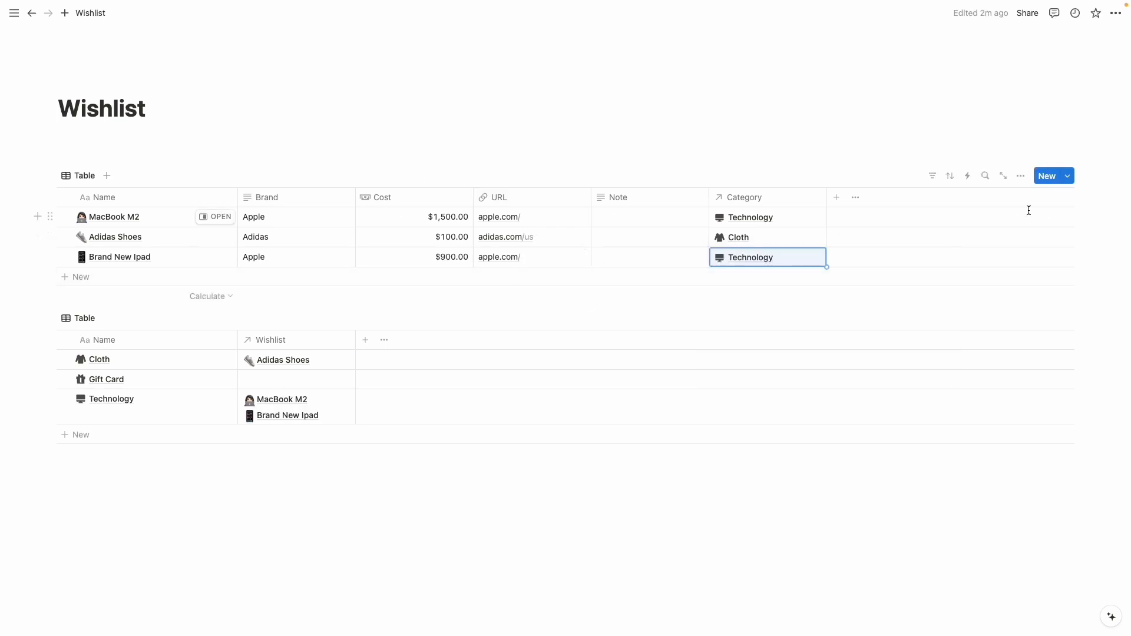
Step: Switch the Wishlist table view to a Gallery layout with page cover as card preview and small cards
left_click(1021, 175)
left_click(1006, 244)
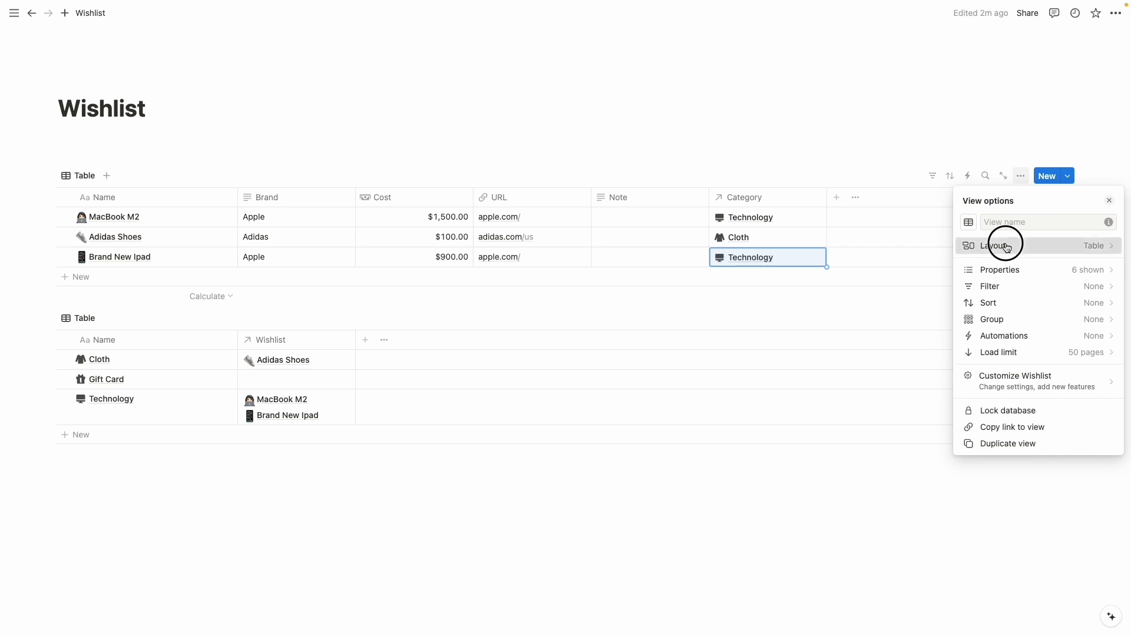
left_click(1091, 284)
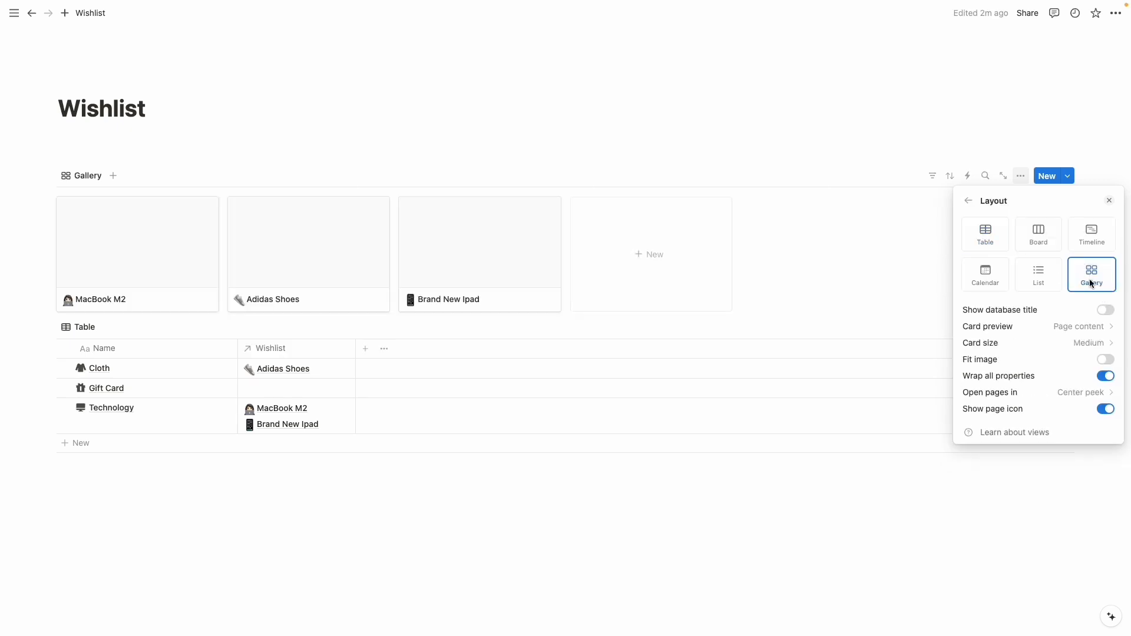
left_click(1082, 327)
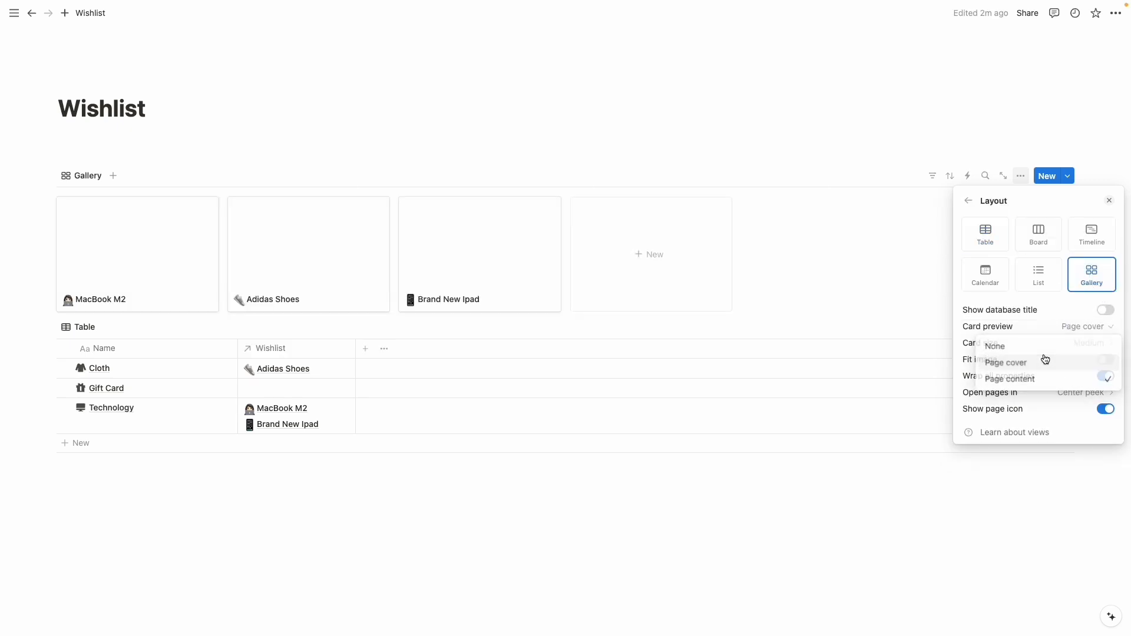
left_click(1046, 363)
left_click(1007, 344)
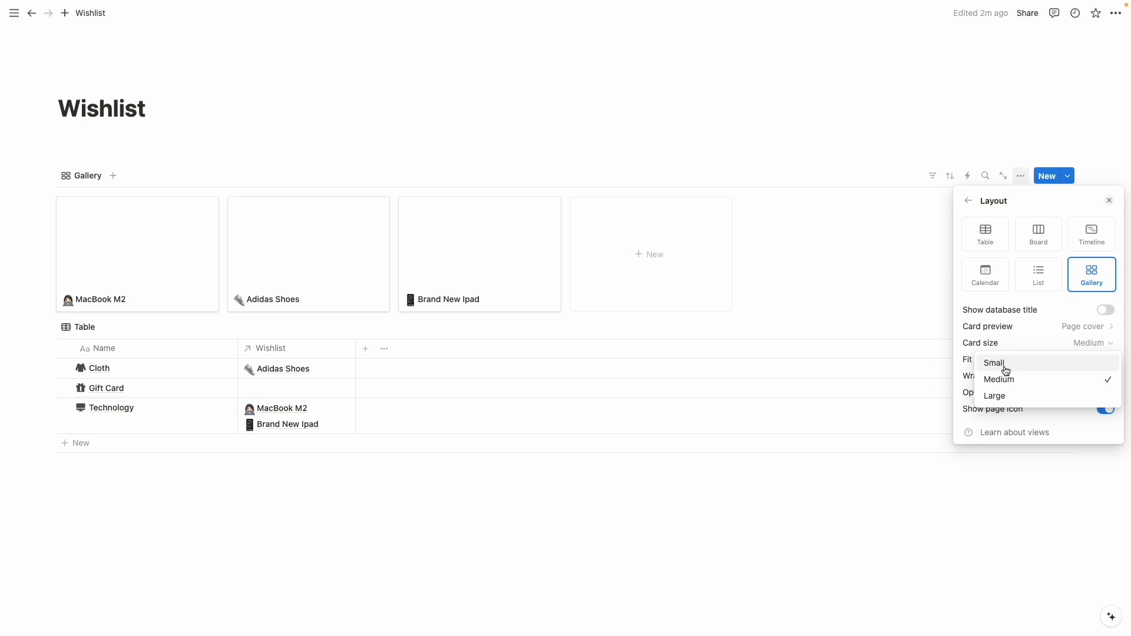
left_click(1006, 366)
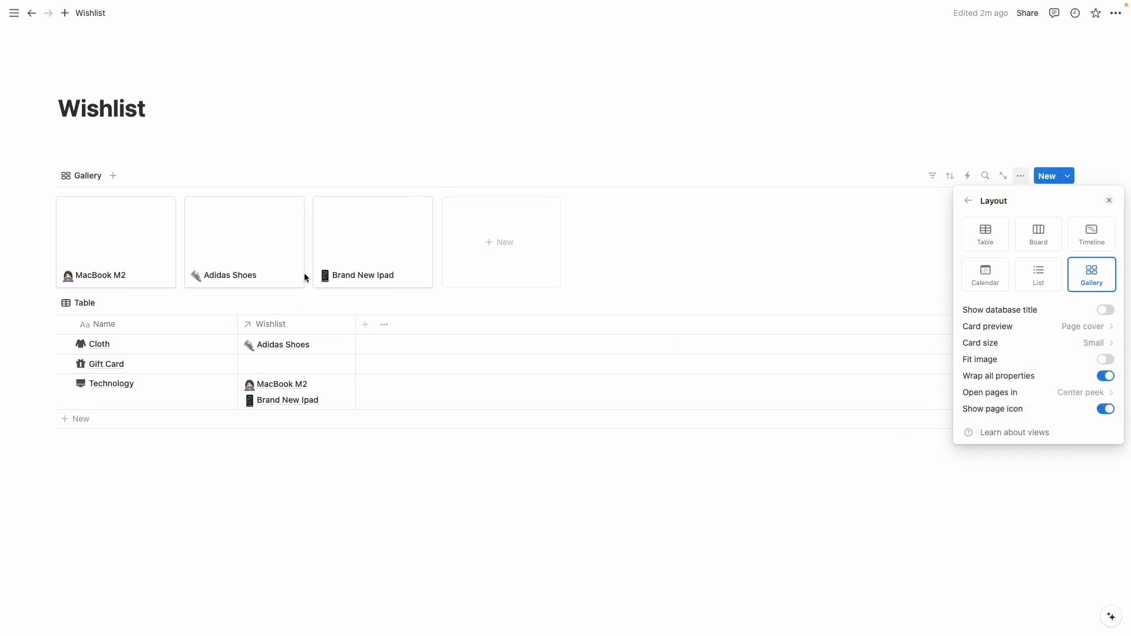
Step: Show the Brand, Cost and URL properties on the Wishlist gallery cards
left_click(973, 202)
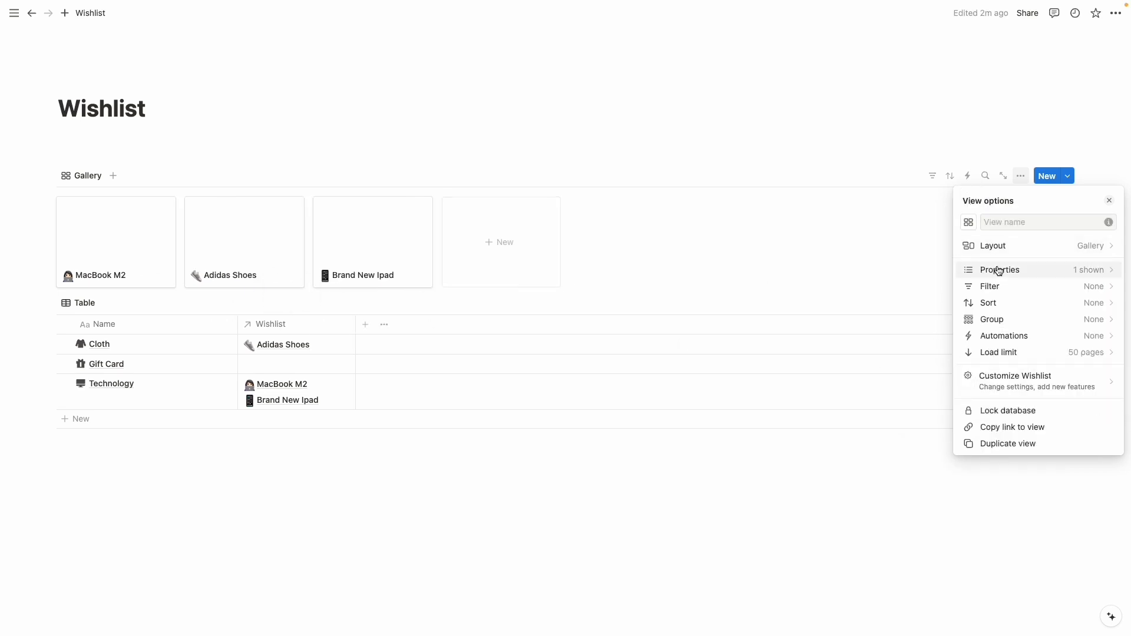
left_click(999, 269)
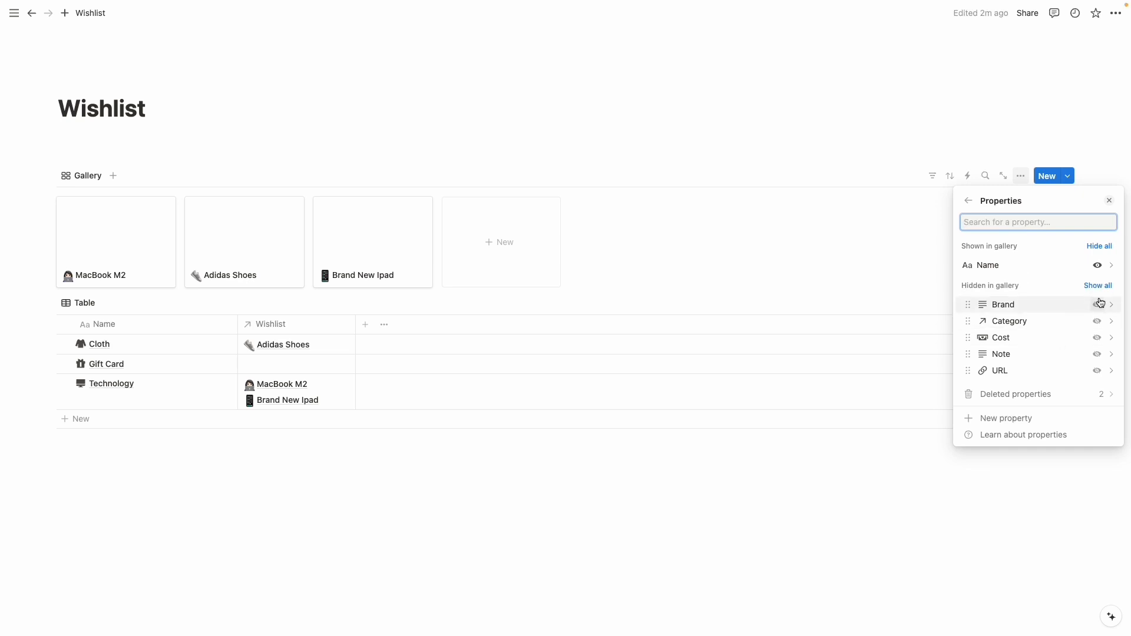
left_click_drag(1087, 306, 1079, 323)
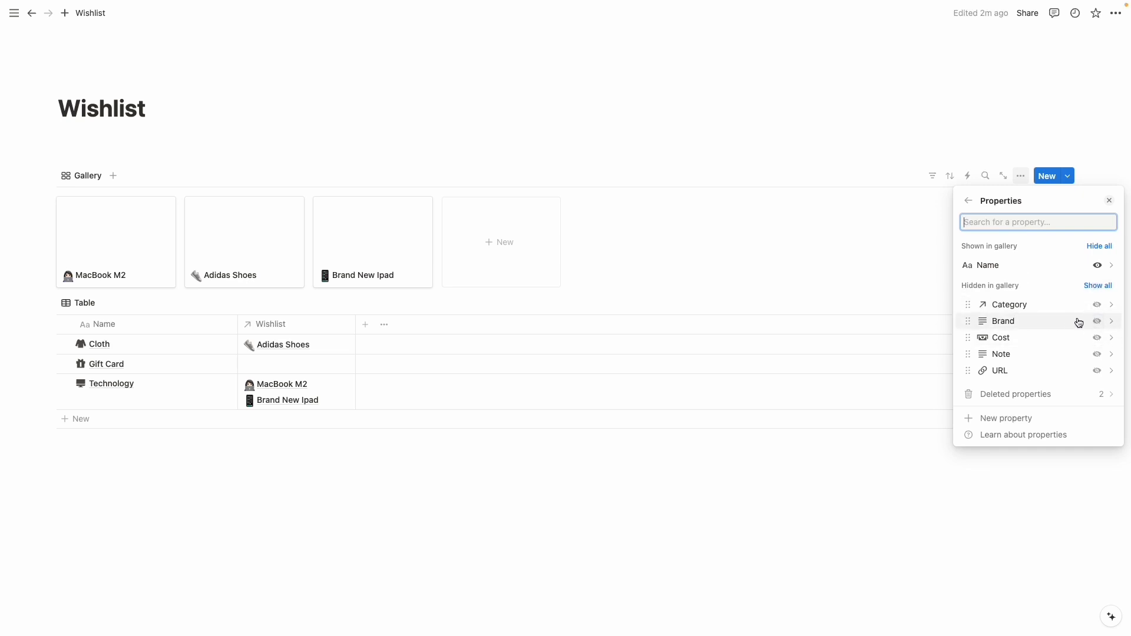
left_click(1097, 321)
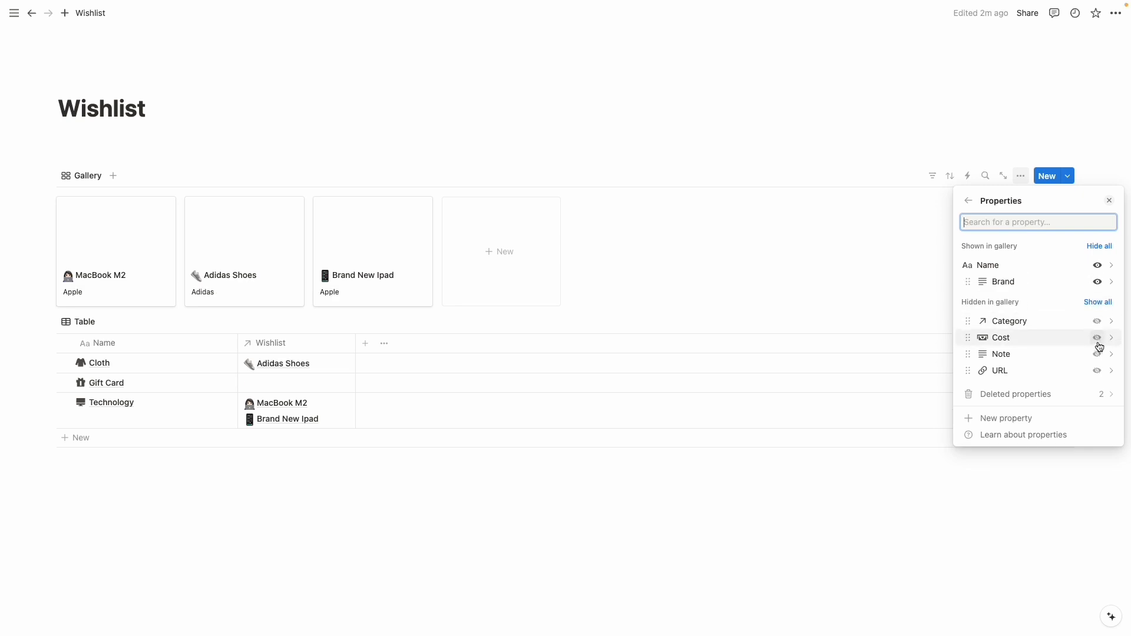
left_click(1098, 338)
left_click(1095, 371)
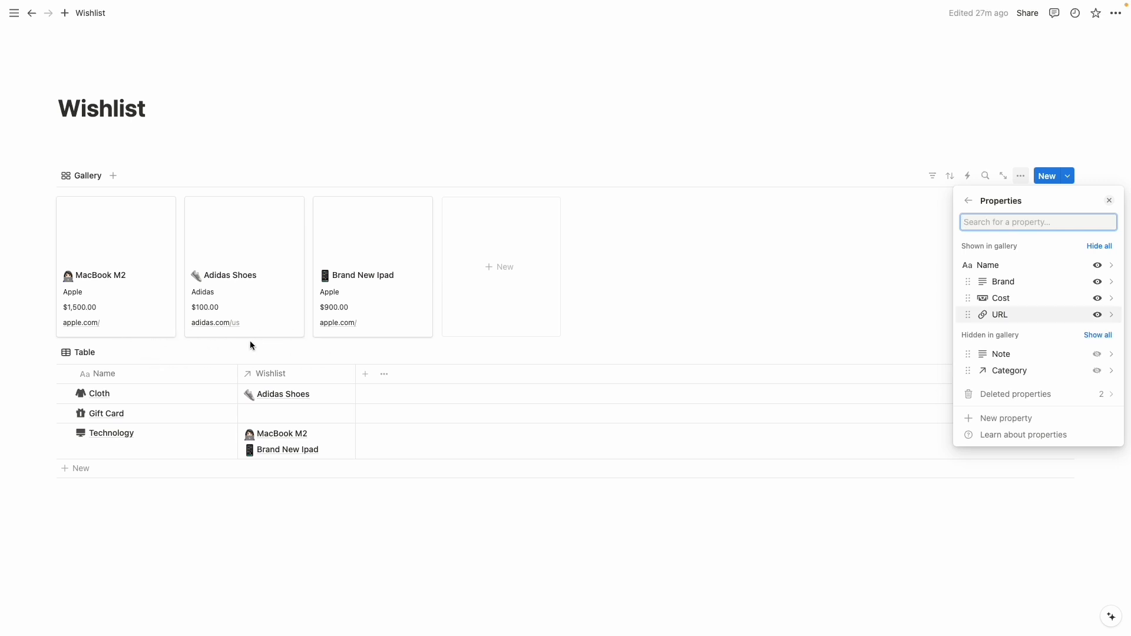
Step: Set the Wishlist gallery's card preview to None
left_click(971, 198)
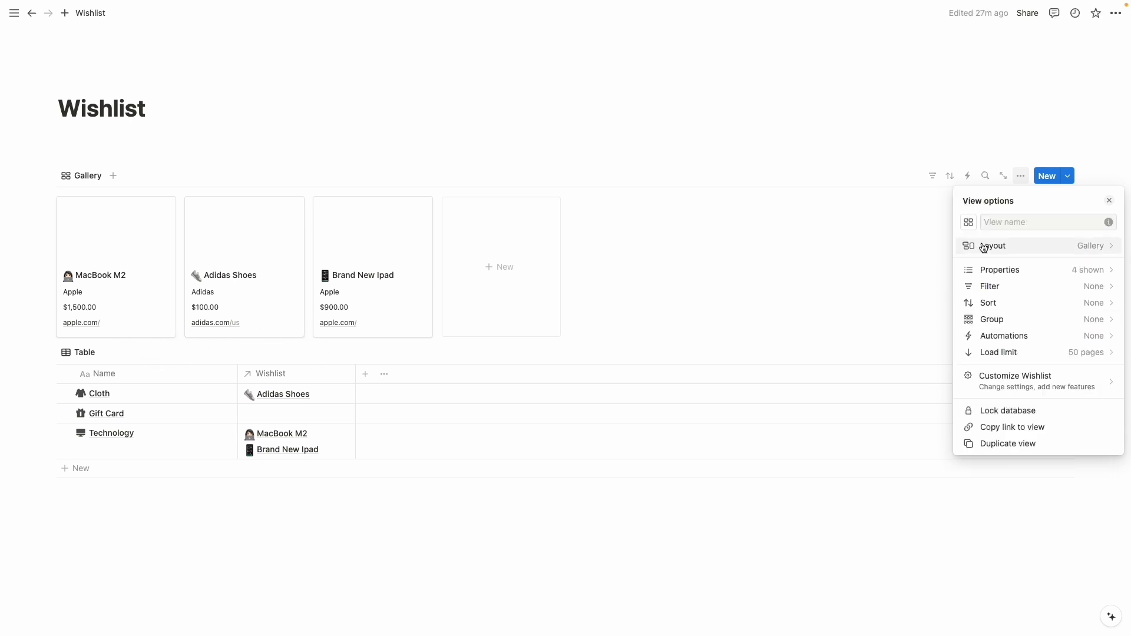
left_click(983, 246)
left_click(995, 334)
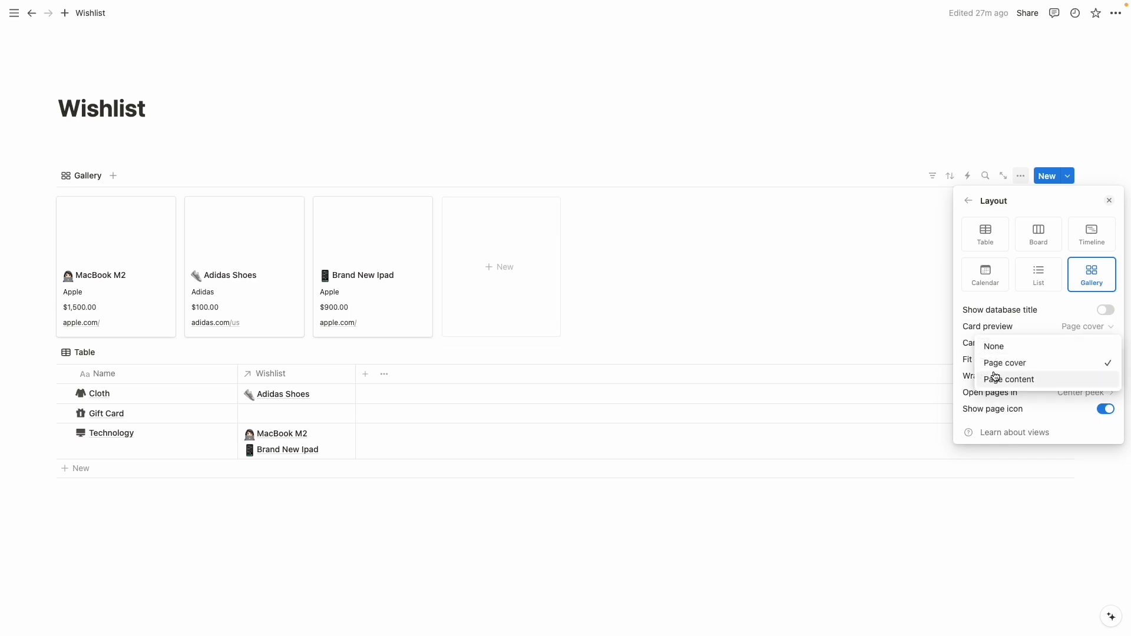
left_click(1004, 350)
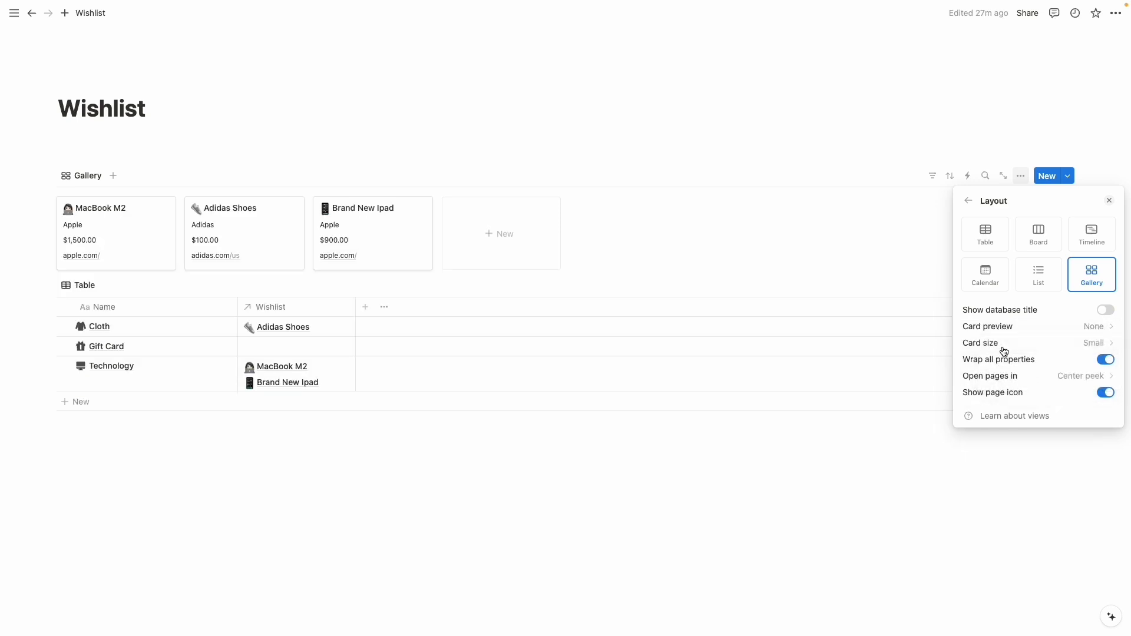
left_click(296, 260)
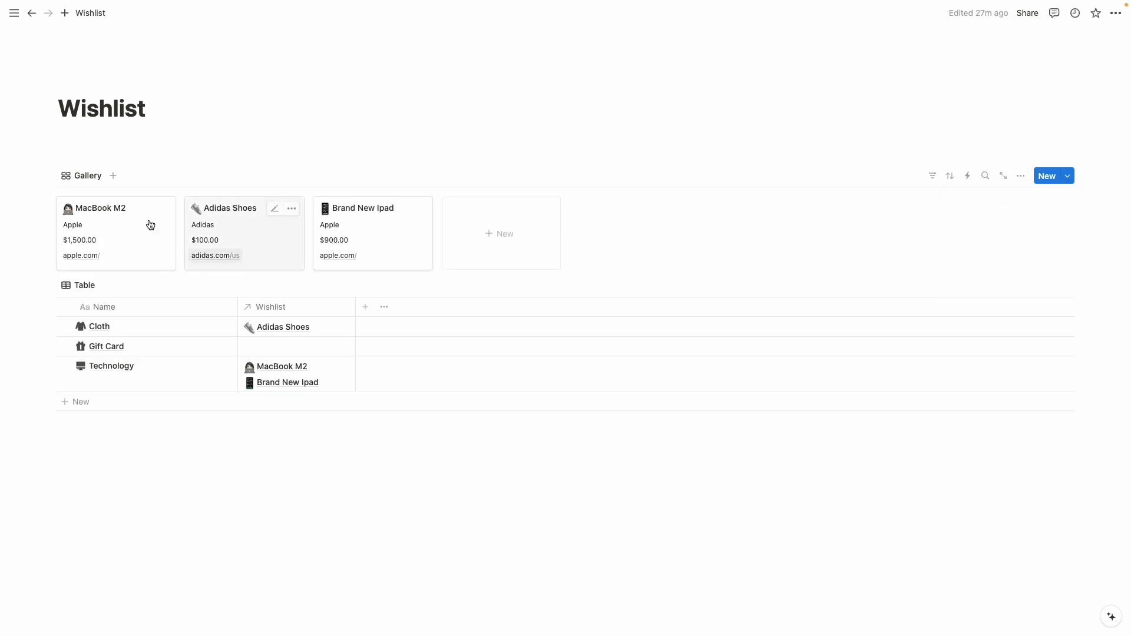
Step: Rename the Wishlist gallery view as Items List
left_click(88, 175)
left_click(101, 199)
type("Ite")
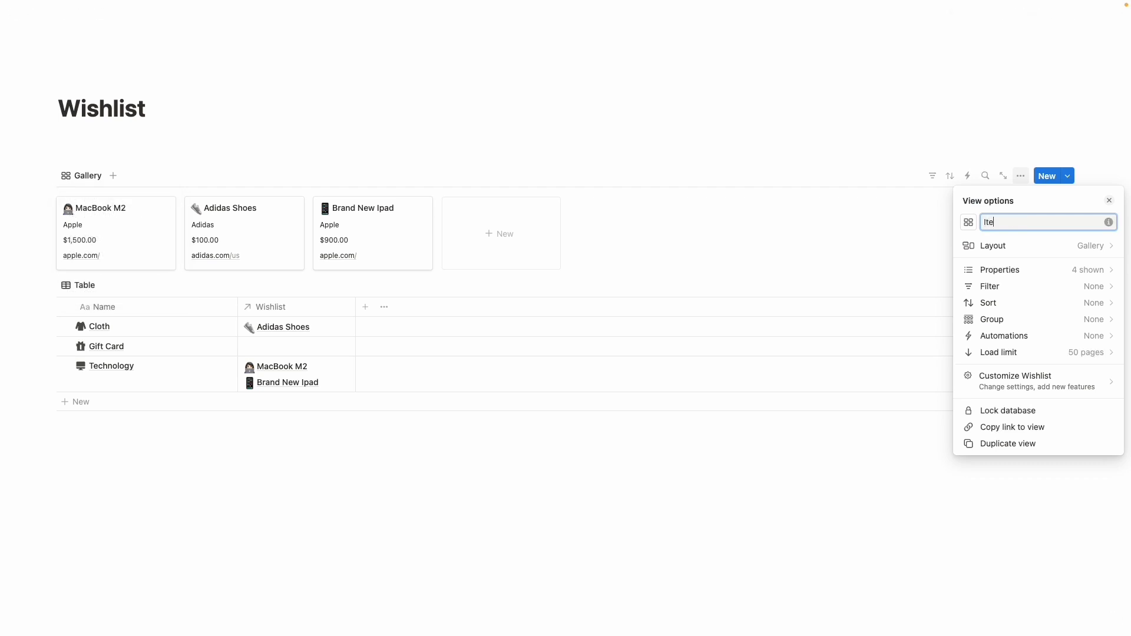
type("ms List")
key("Return")
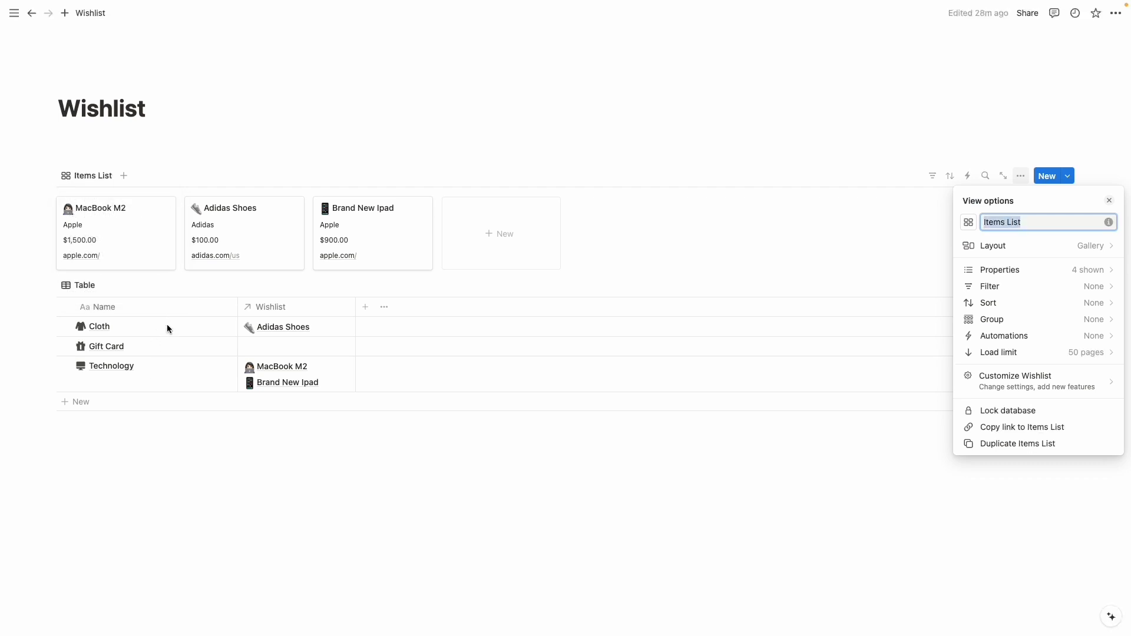
left_click(159, 363)
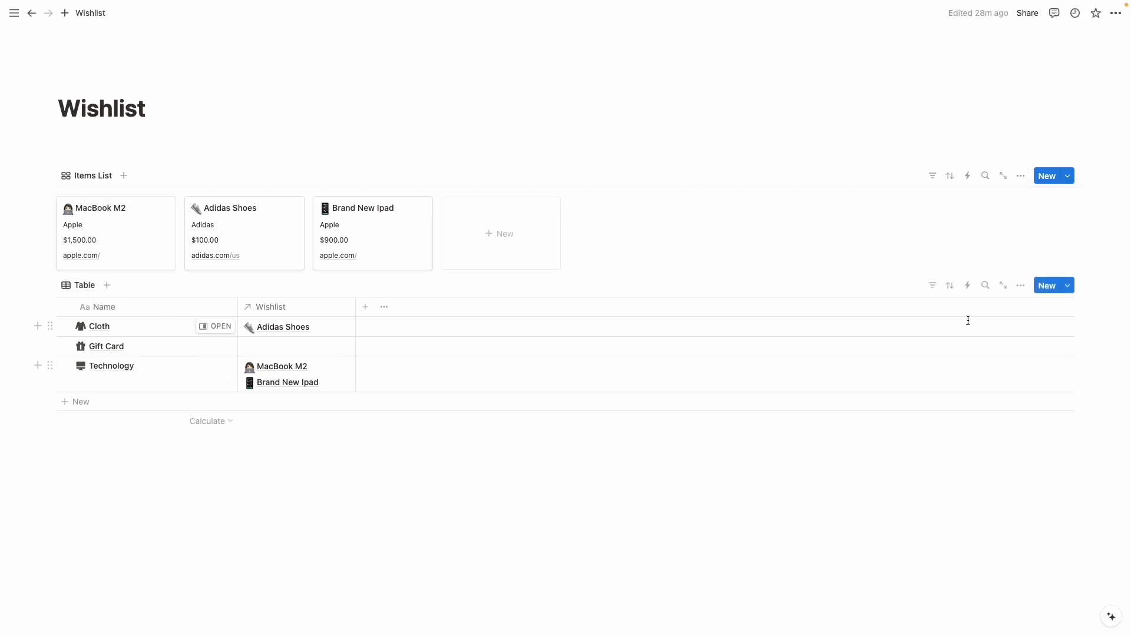
Step: Switch the Category database view to a Gallery layout with no card preview and small cards
left_click(1019, 286)
left_click(1021, 355)
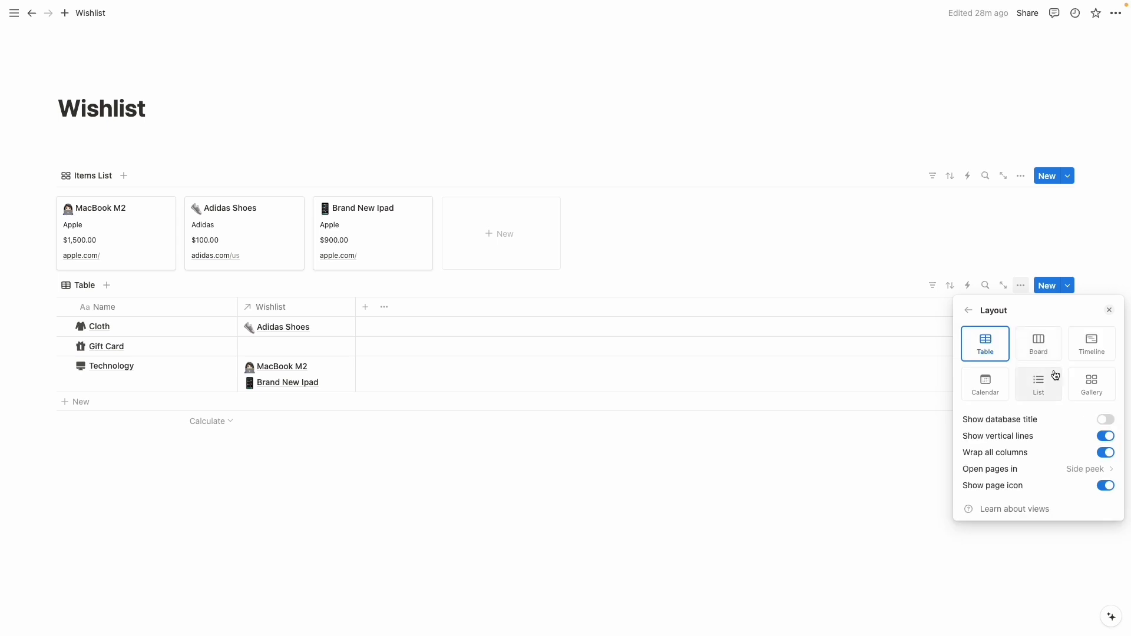
left_click(1090, 381)
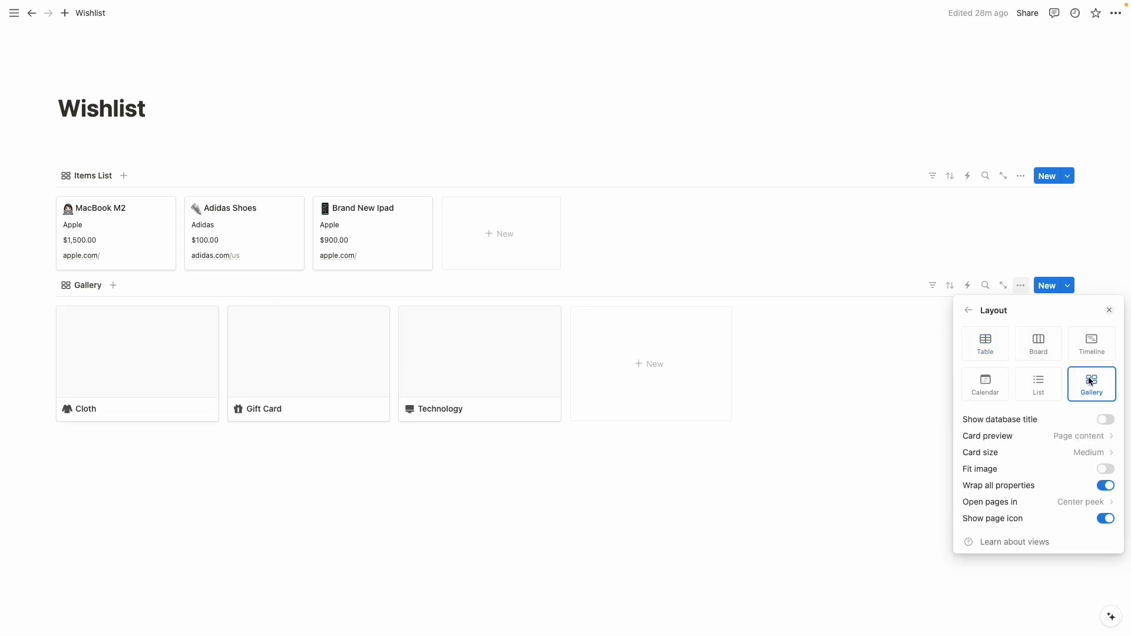
left_click(1034, 439)
left_click(1019, 455)
left_click(1024, 452)
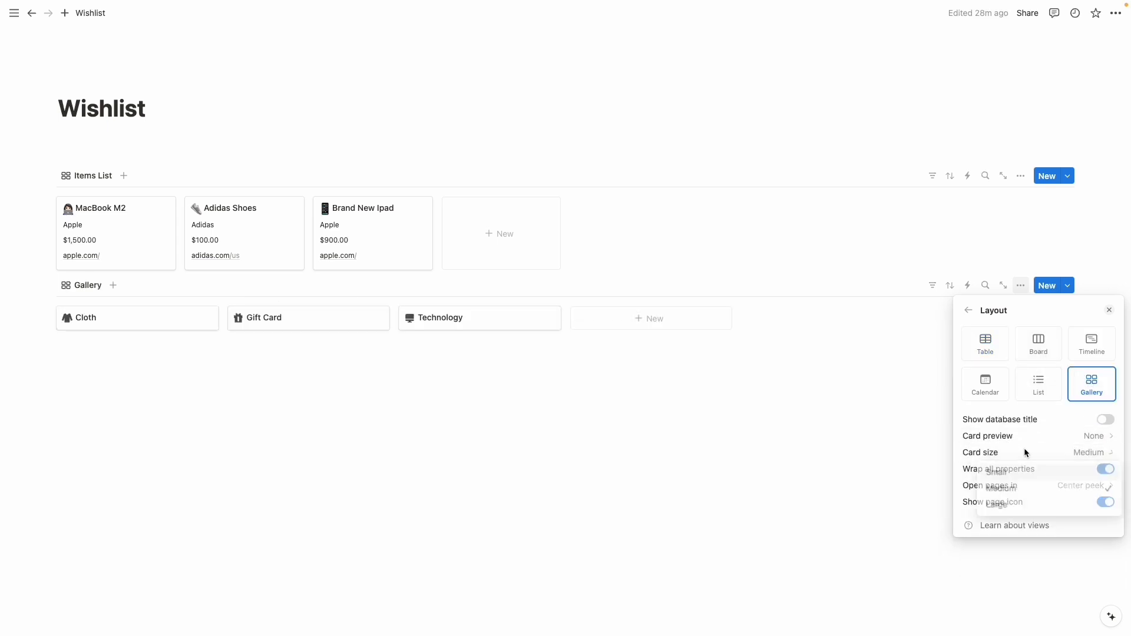
left_click(1022, 474)
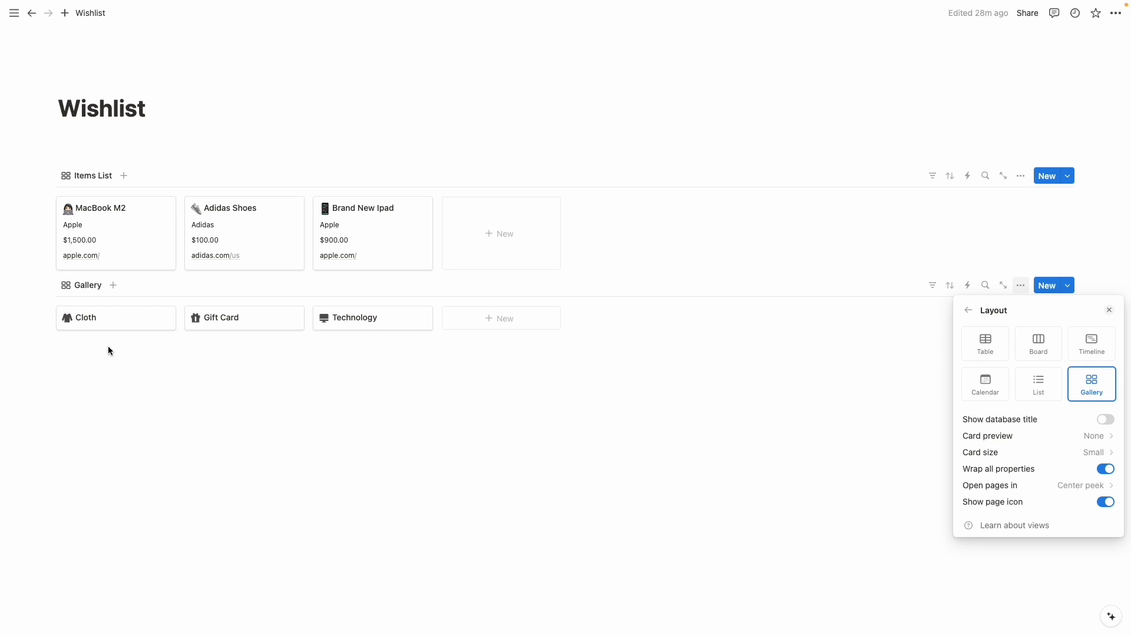
left_click(186, 353)
Step: Open the Gift Card category page, show its Wishlist relation as a page section, and close the page
left_click(239, 328)
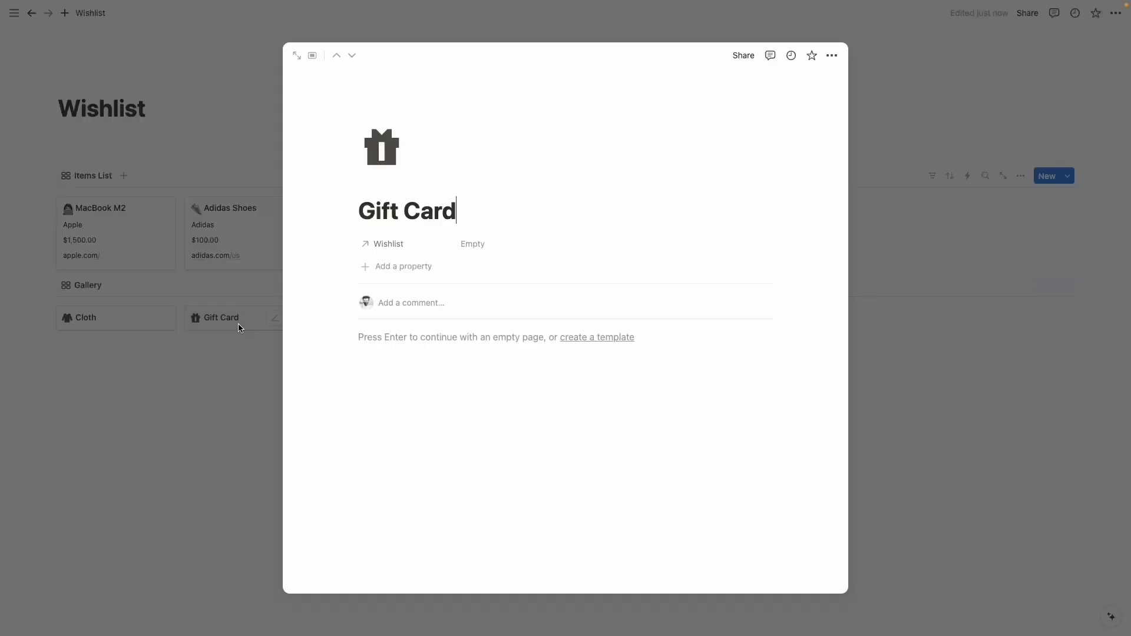
left_click(349, 244)
mouse_move(384, 268)
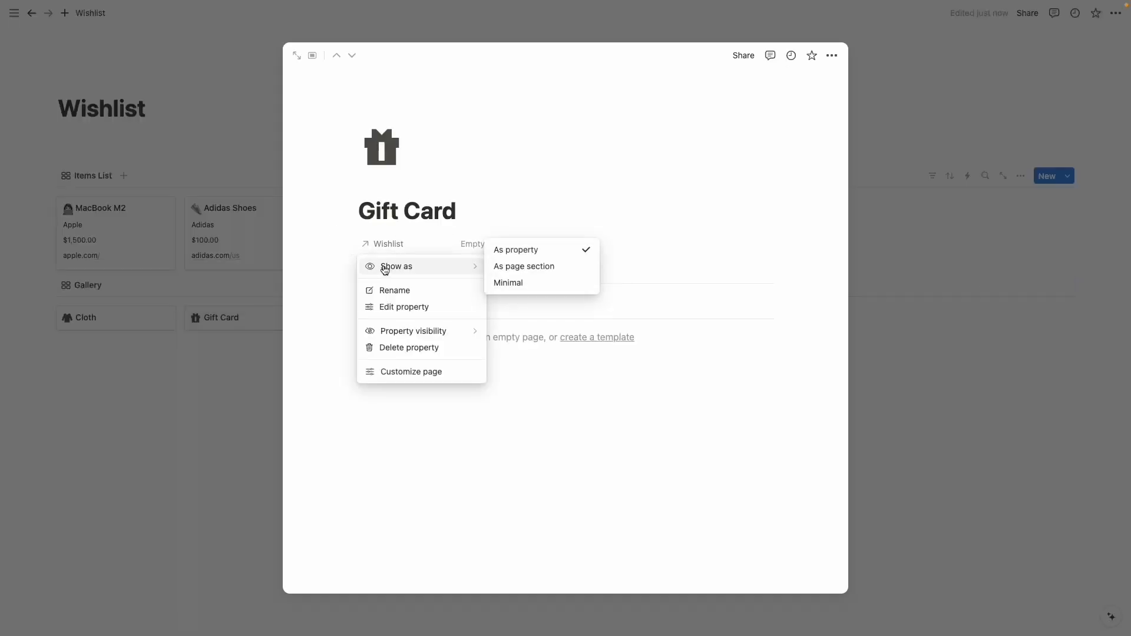
left_click(518, 271)
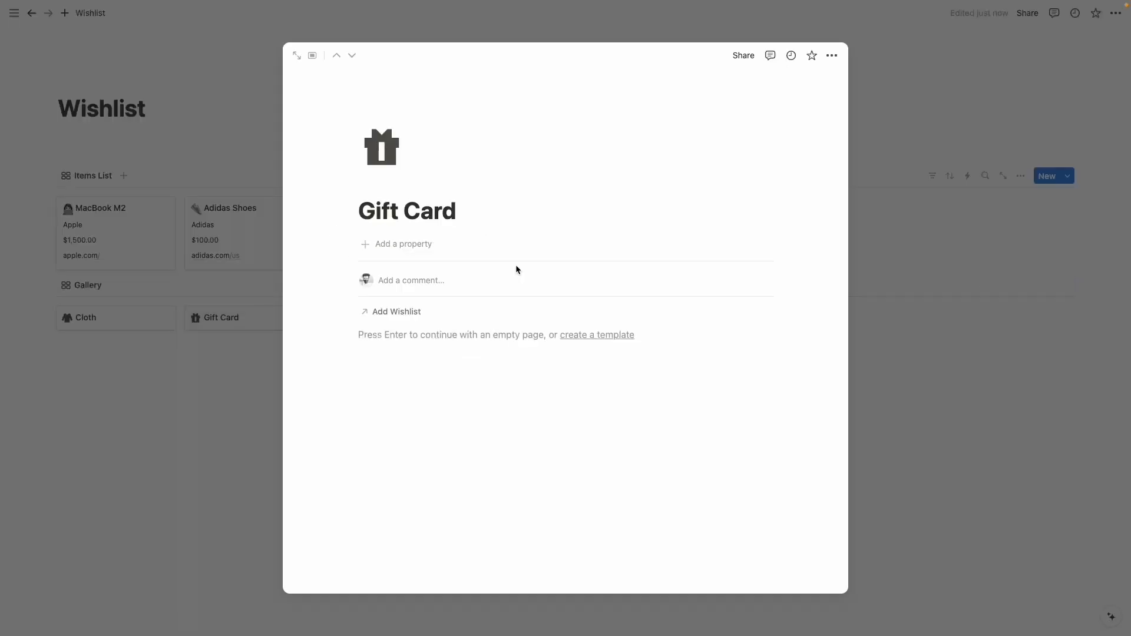
left_click(173, 383)
Step: Show the Cost property beside the items in the Technology page's Wishlist section
left_click(372, 318)
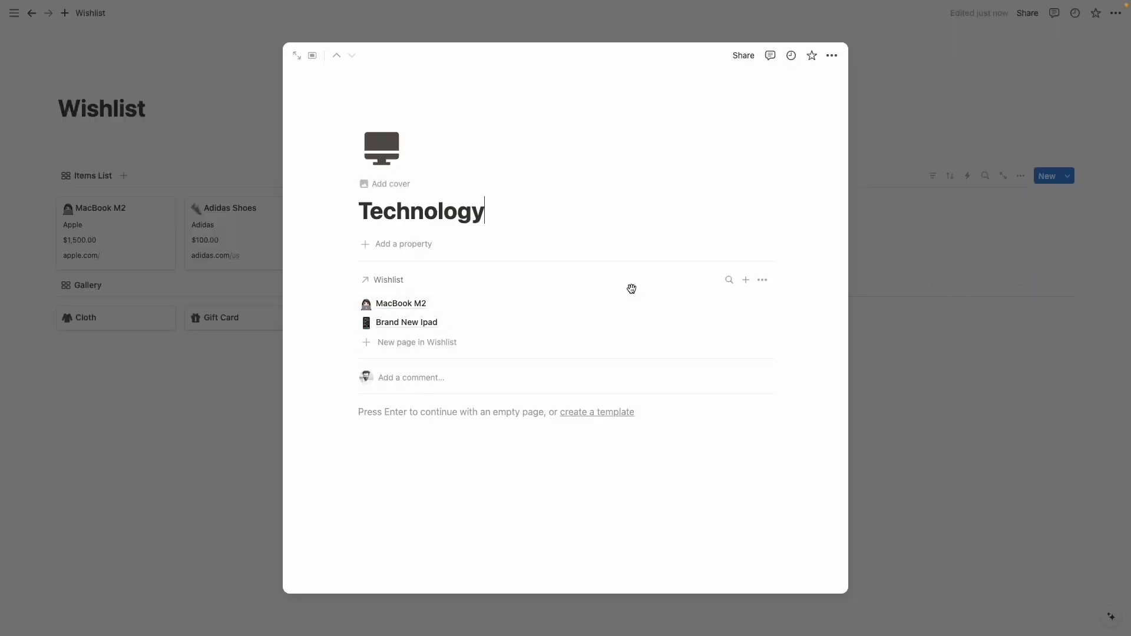
left_click(763, 281)
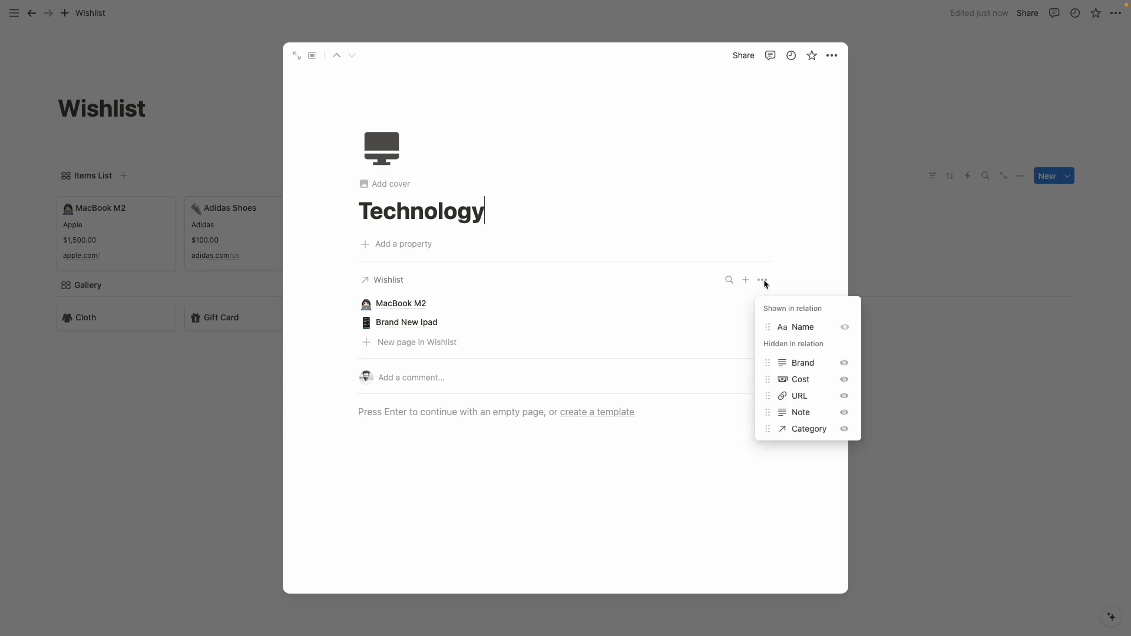
left_click(844, 382)
left_click(384, 315)
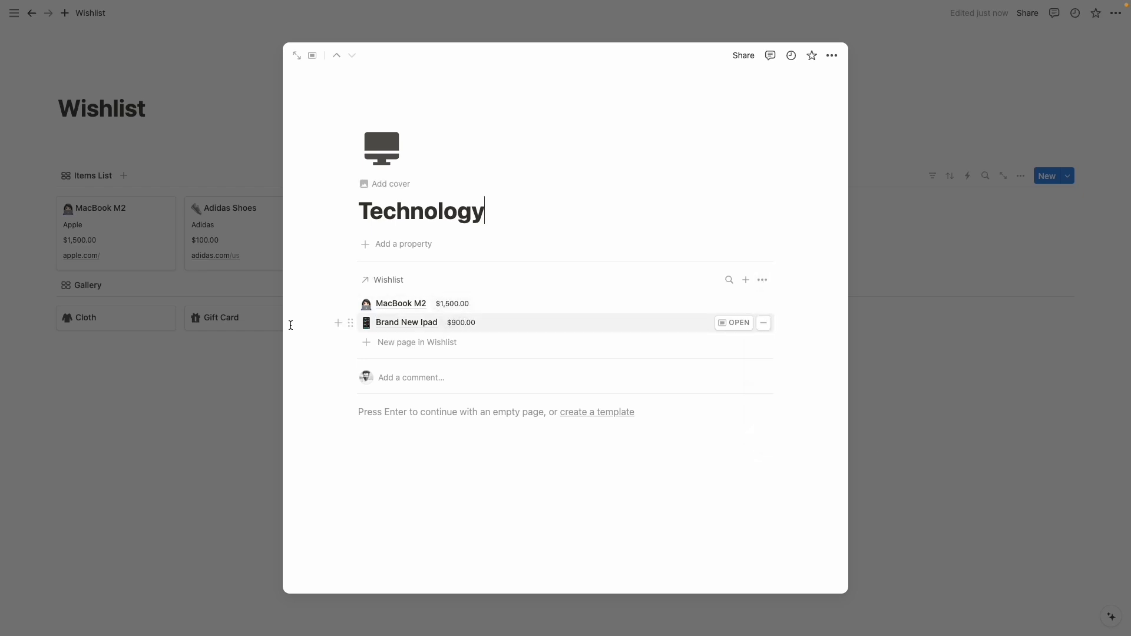
left_click(177, 347)
Step: Add a Rollup property to the Technology page, based on the Wishlist relation's Name property and calculated as Count all
left_click(392, 326)
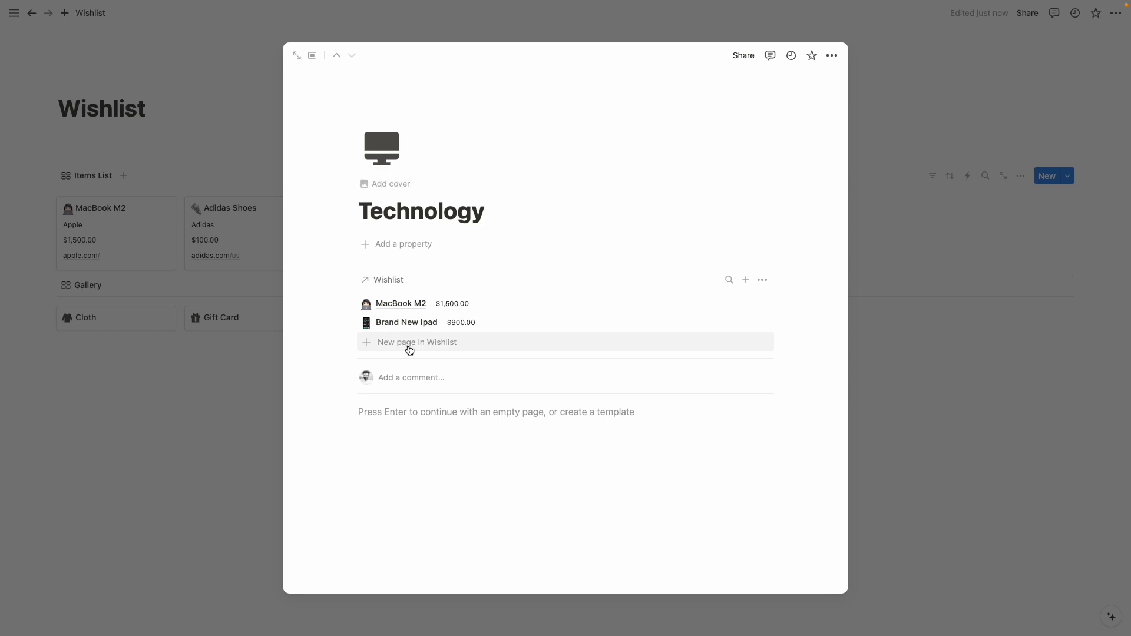
left_click(412, 245)
type("rol")
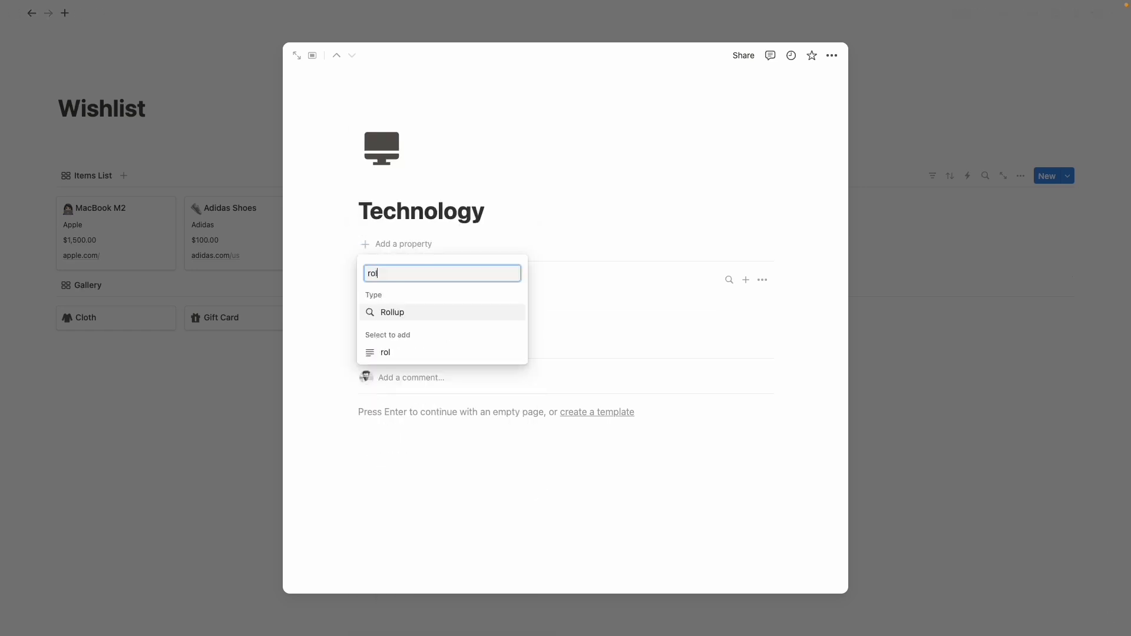
key("Return")
left_click(445, 310)
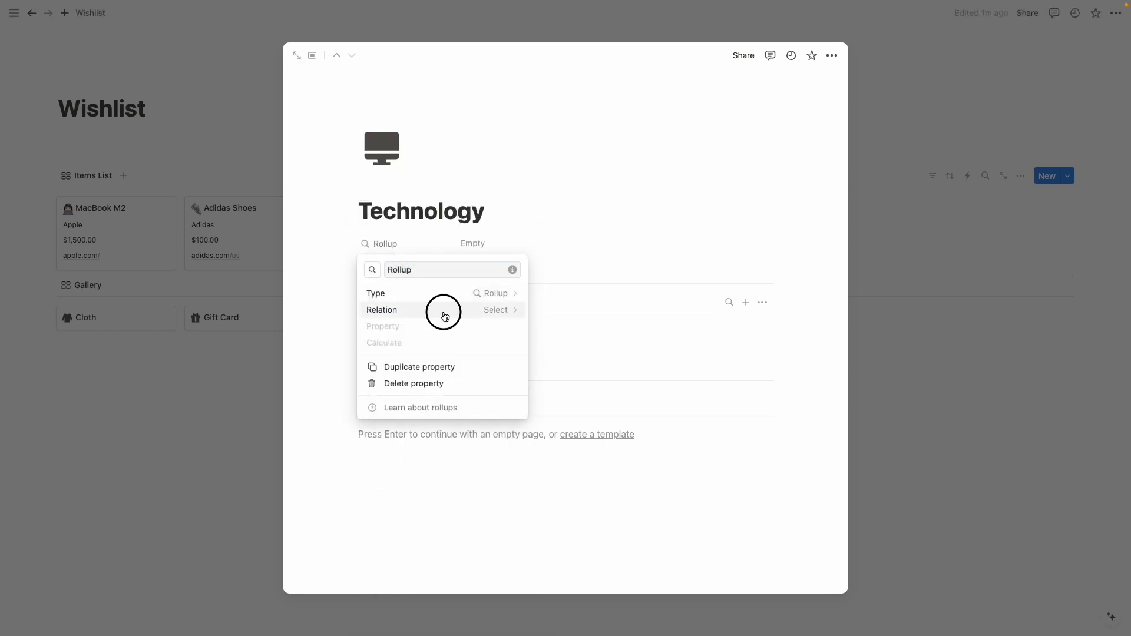
left_click(432, 331)
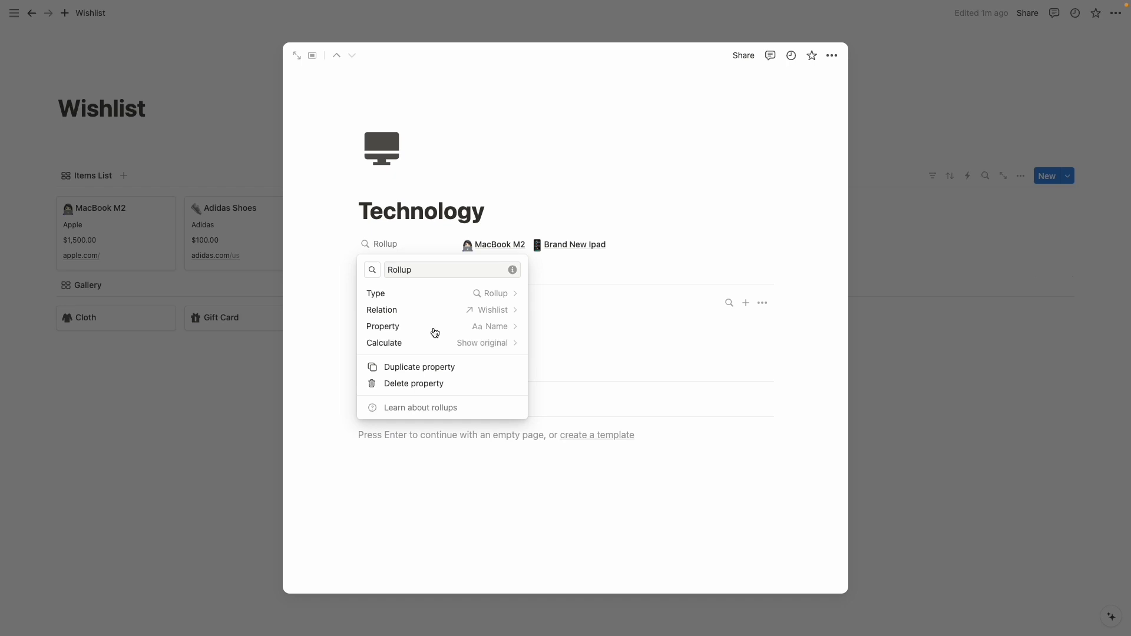
left_click(468, 341)
mouse_move(462, 396)
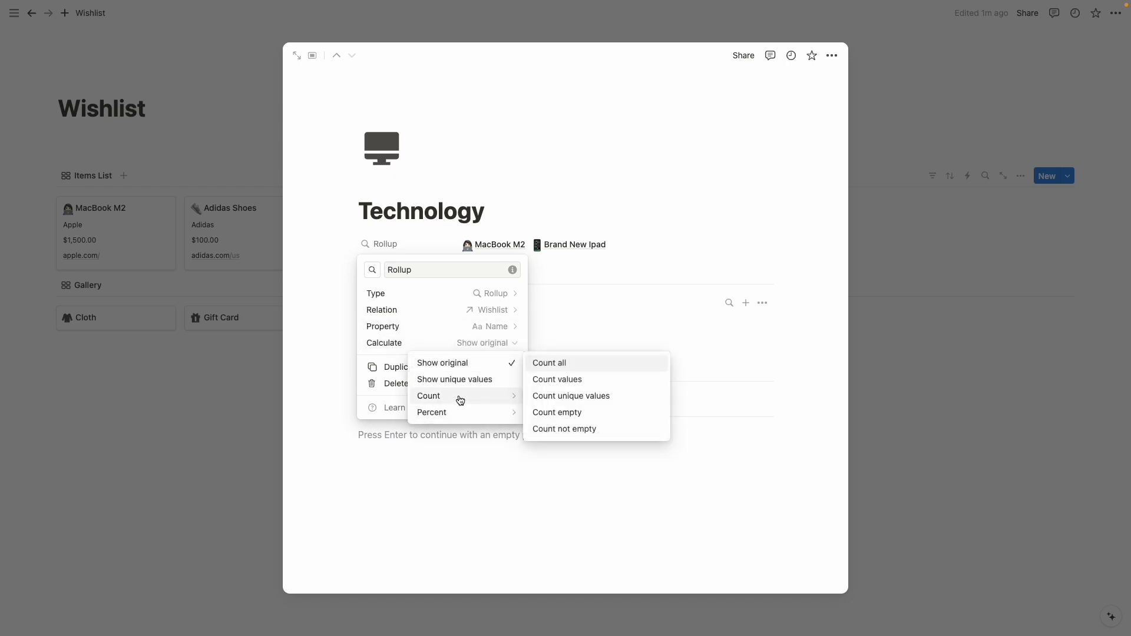
left_click(553, 370)
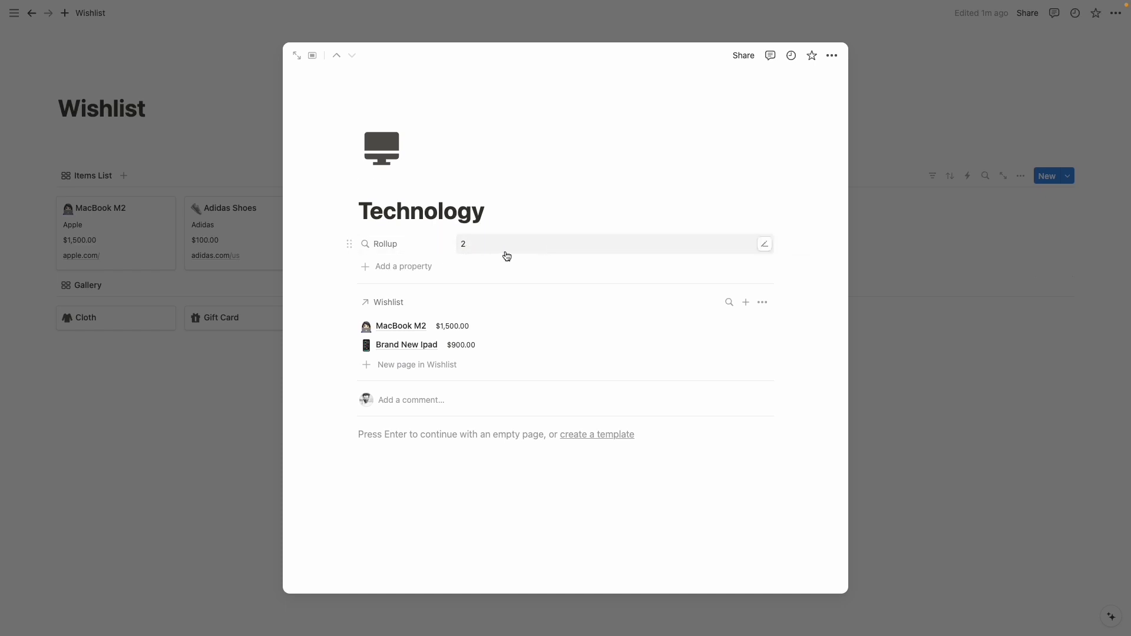
Step: Add a Formula property named Items to the Technology page
left_click(410, 268)
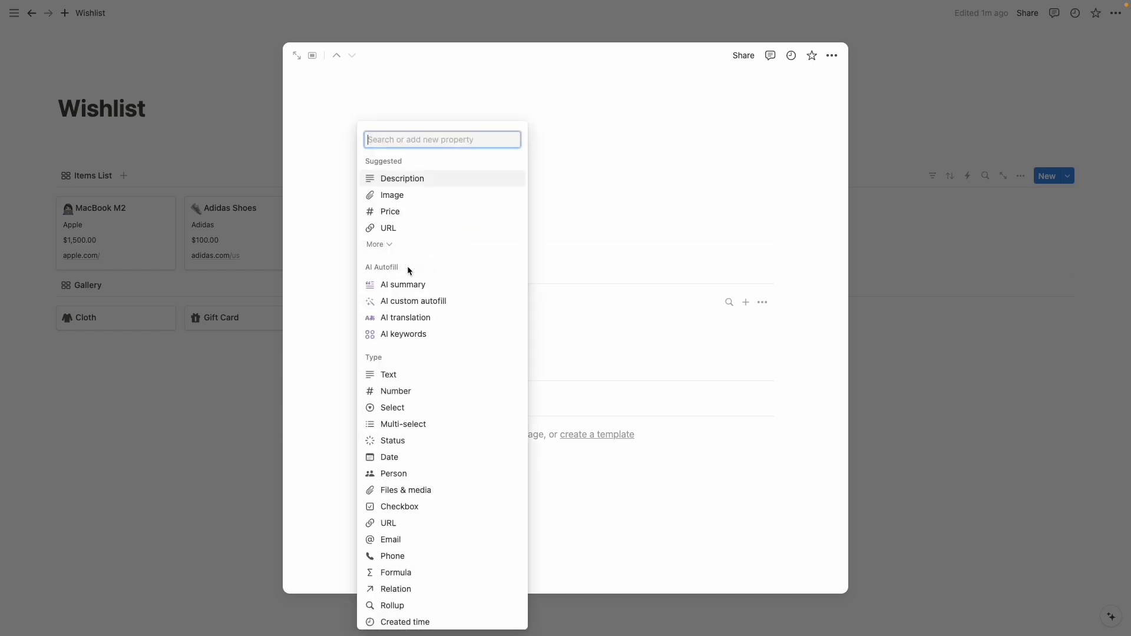
type("form")
key("Return")
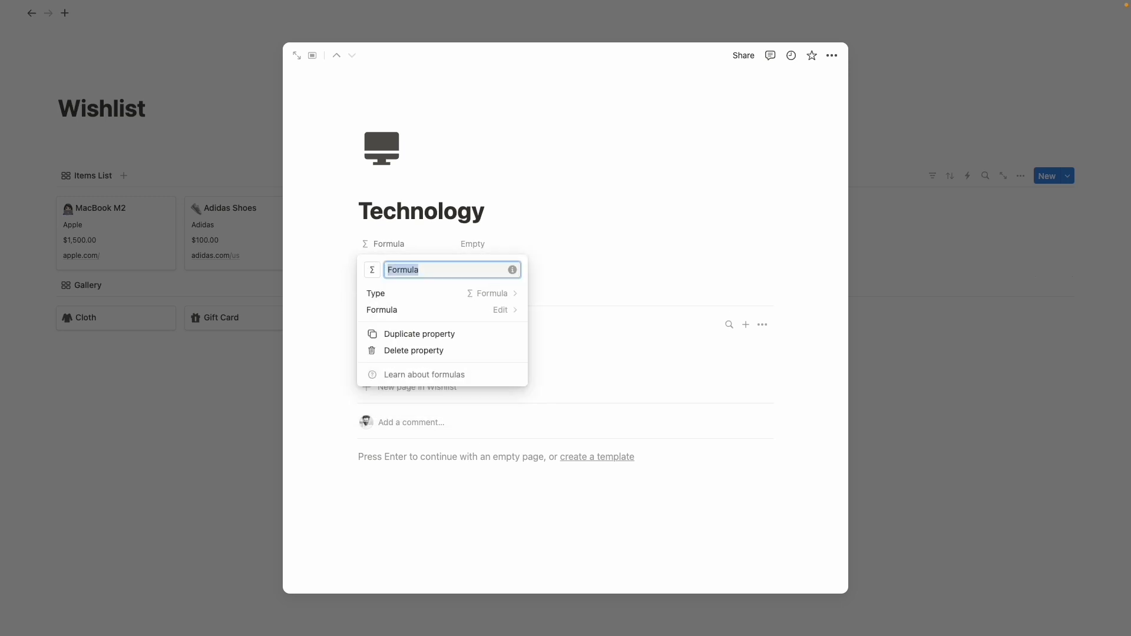
type("Items")
key("Return")
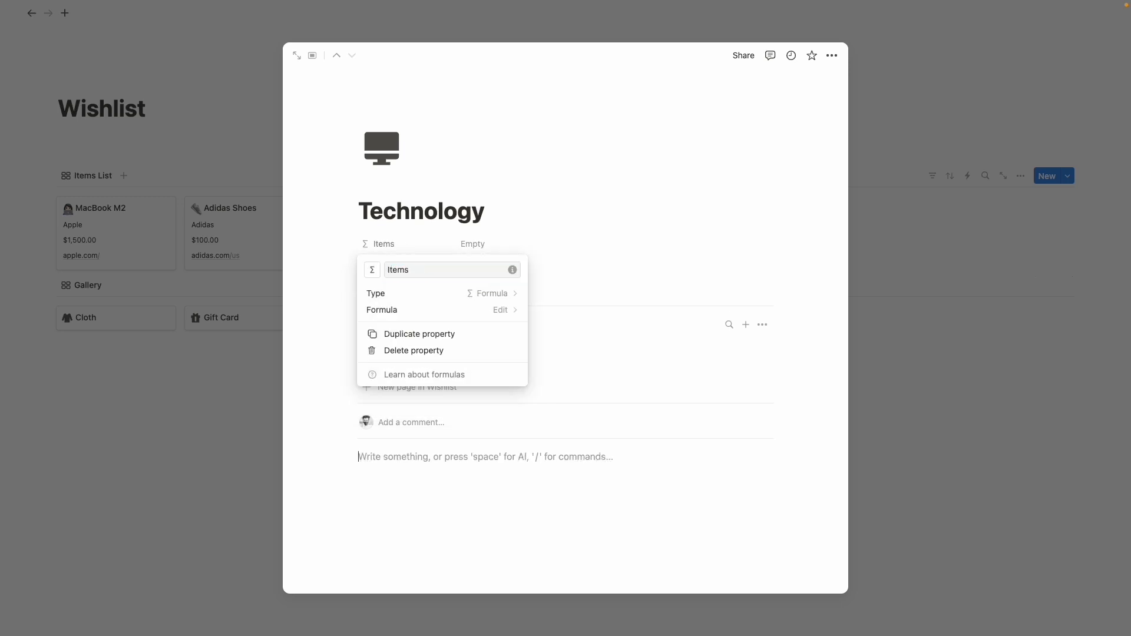
Step: Define the Items formula as "Total Items: " + format(Rollup) and save it
type("\"Total")
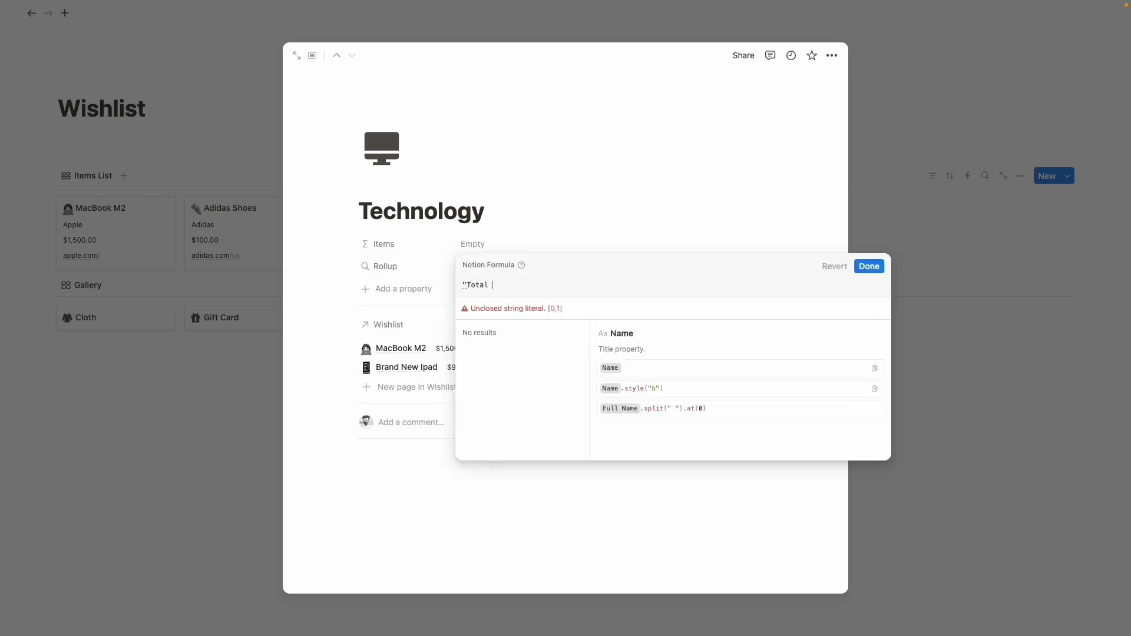
type(" Items: \"")
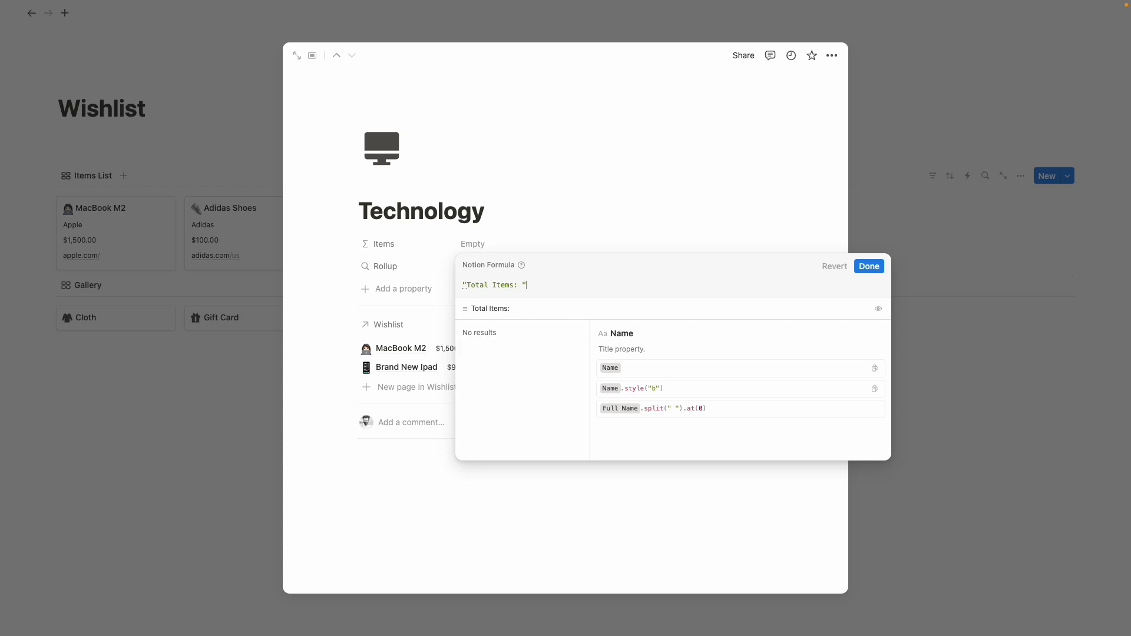
type(" + format()")
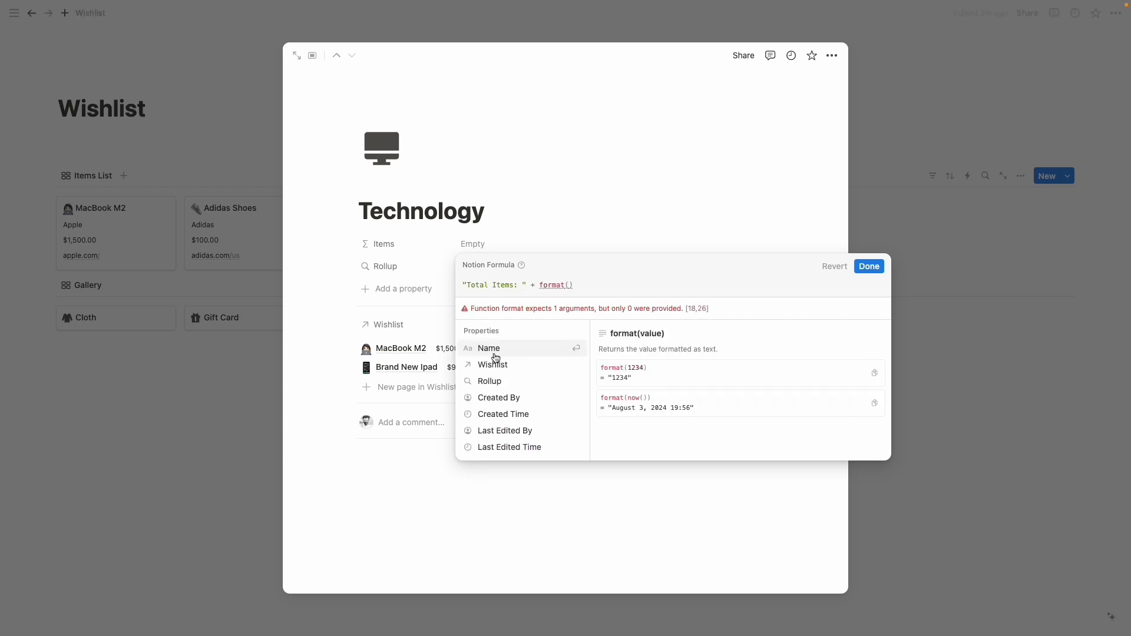
left_click(495, 383)
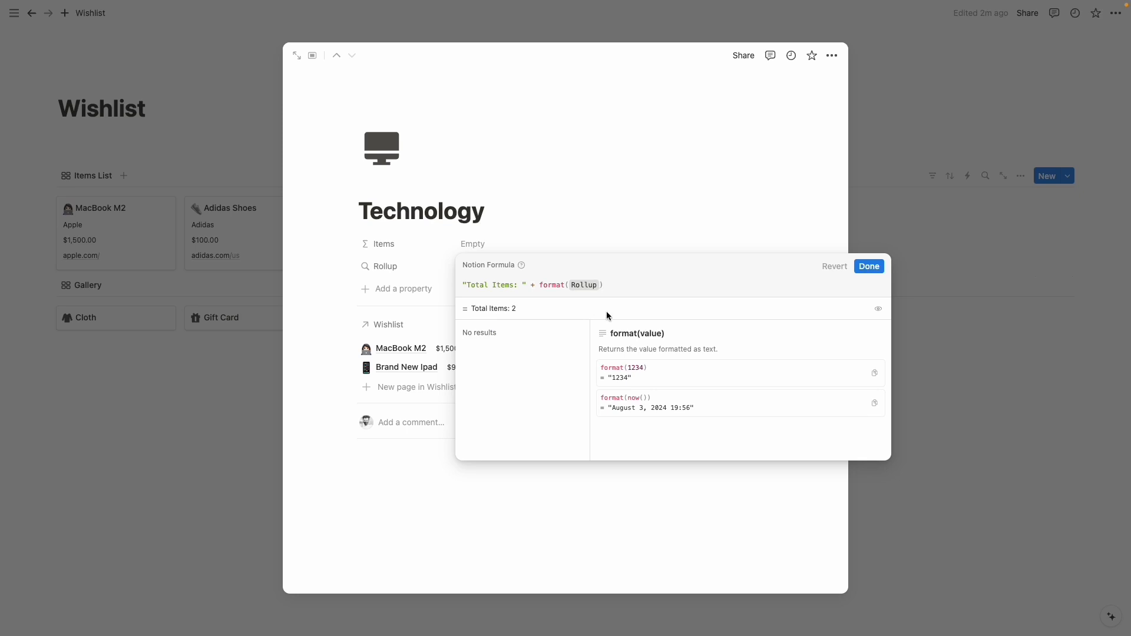
left_click(869, 266)
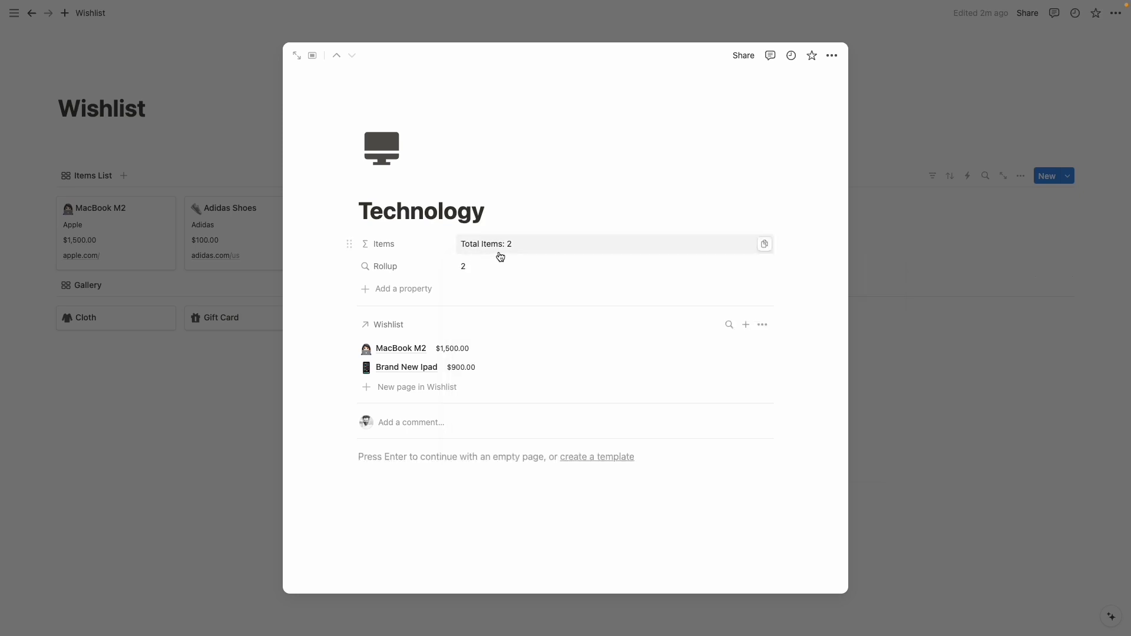
Step: Close the Technology page and show the Items property on the Category gallery's cards
left_click(249, 369)
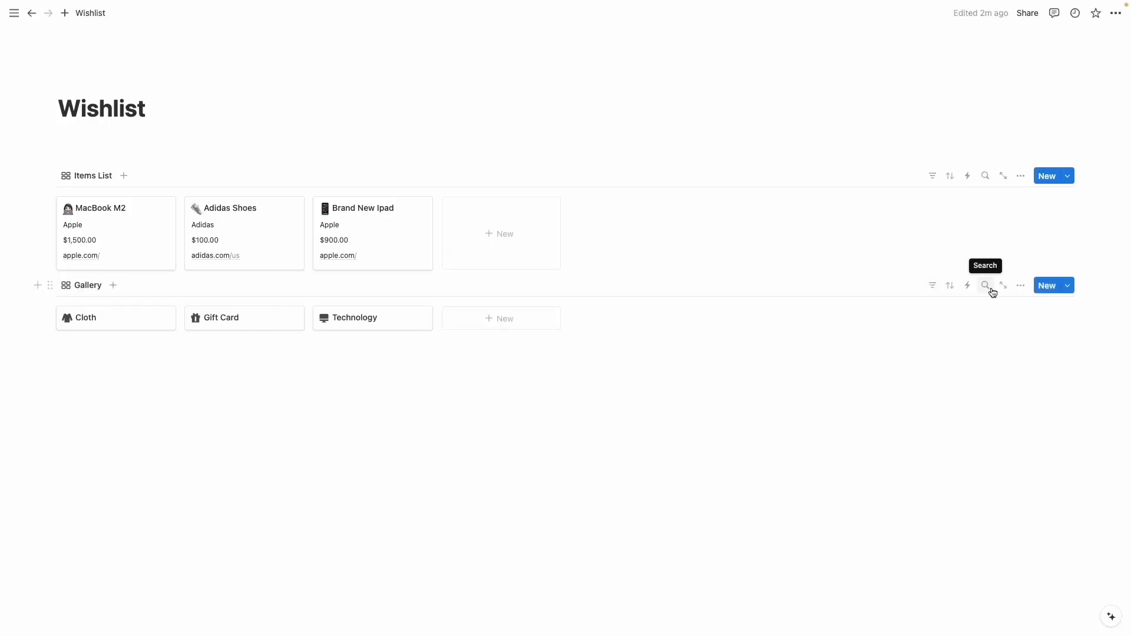
left_click(1021, 285)
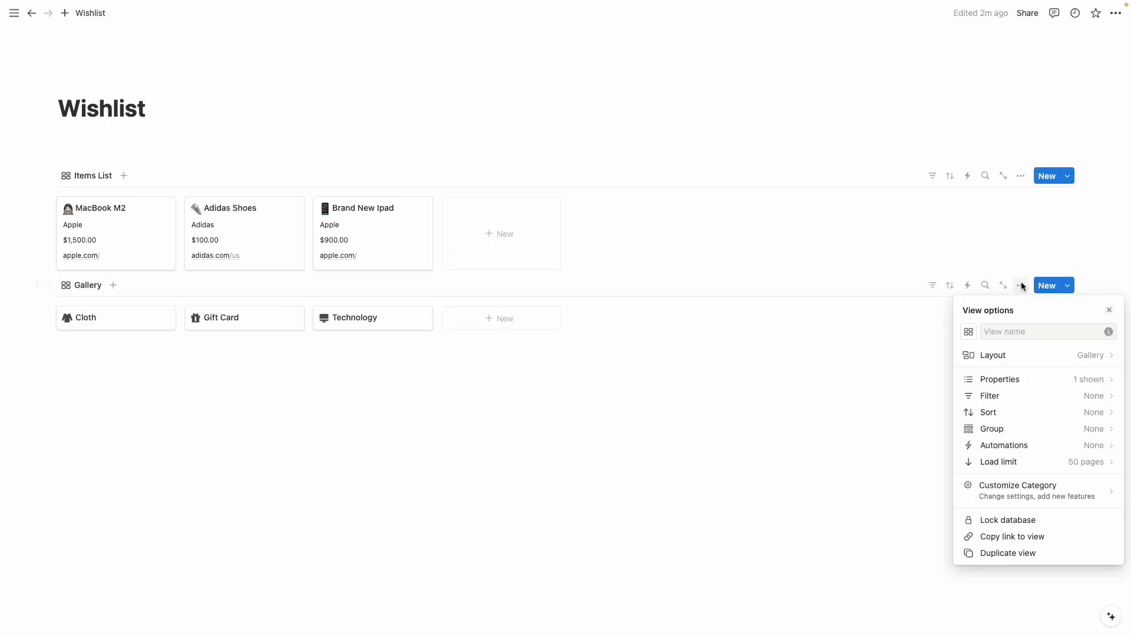
left_click(1010, 376)
left_click(1096, 414)
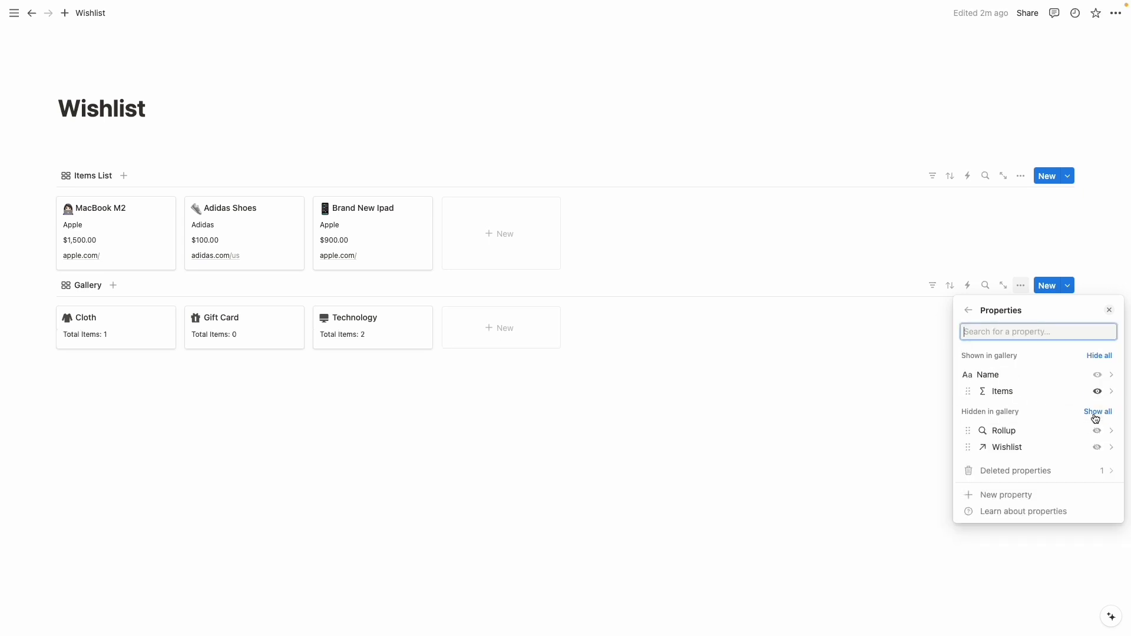
left_click(198, 361)
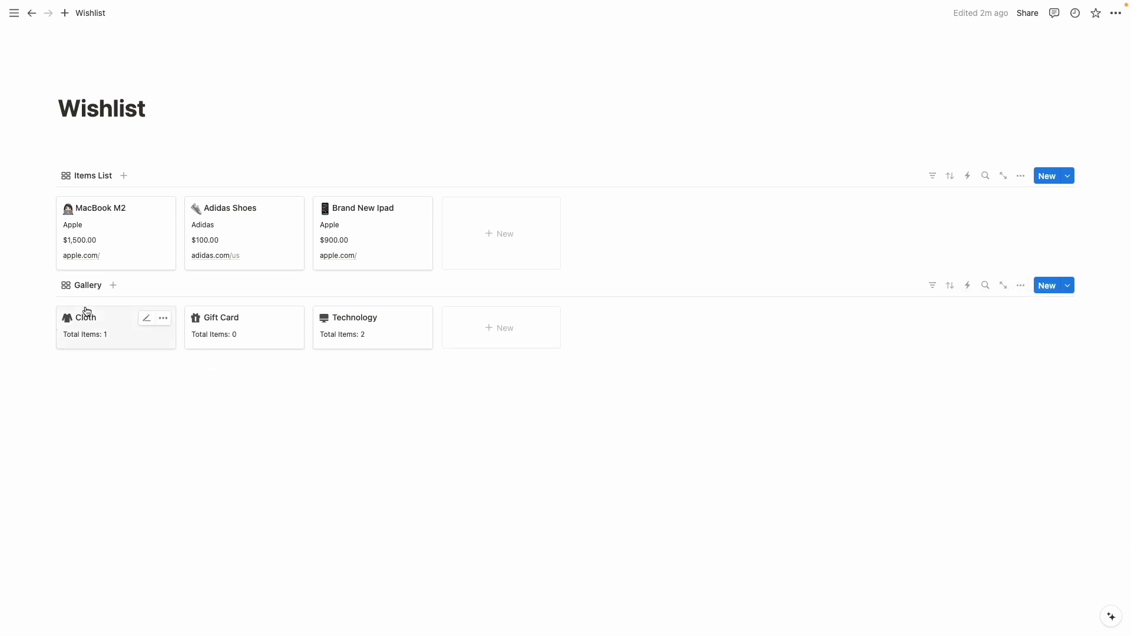
Step: Place the Category gallery in a column to the left of Items List and narrow it to one card's width
left_click_drag(50, 286, 29, 238)
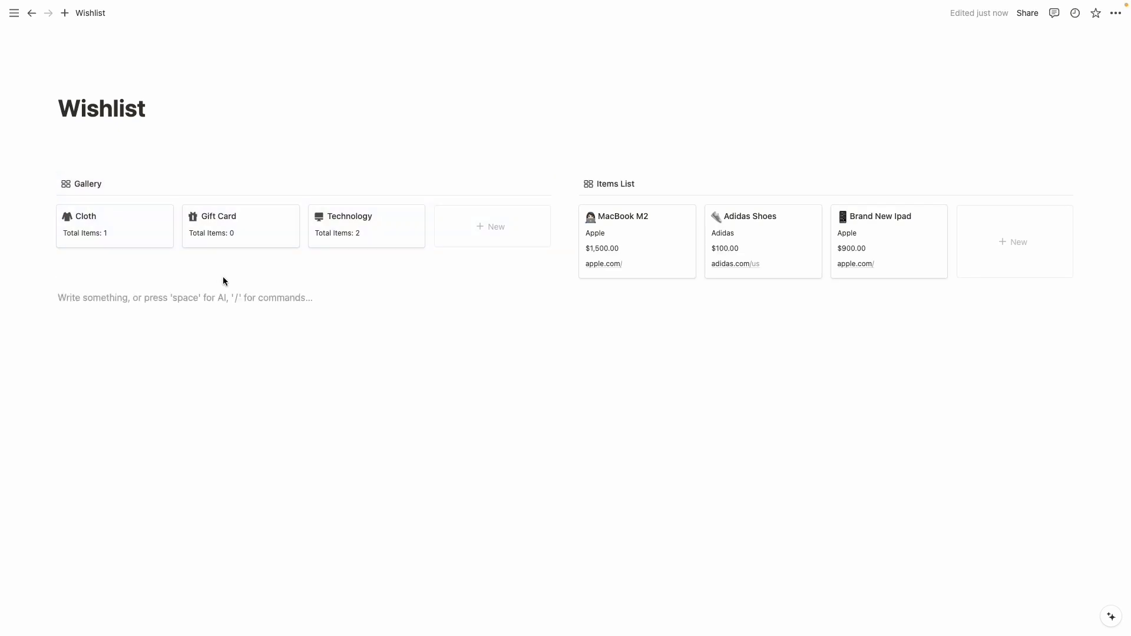
left_click_drag(568, 277, 189, 273)
left_click(379, 359)
Step: Add the text "Cateogry" above the two galleries and turn it into a Heading 3
left_click(84, 157)
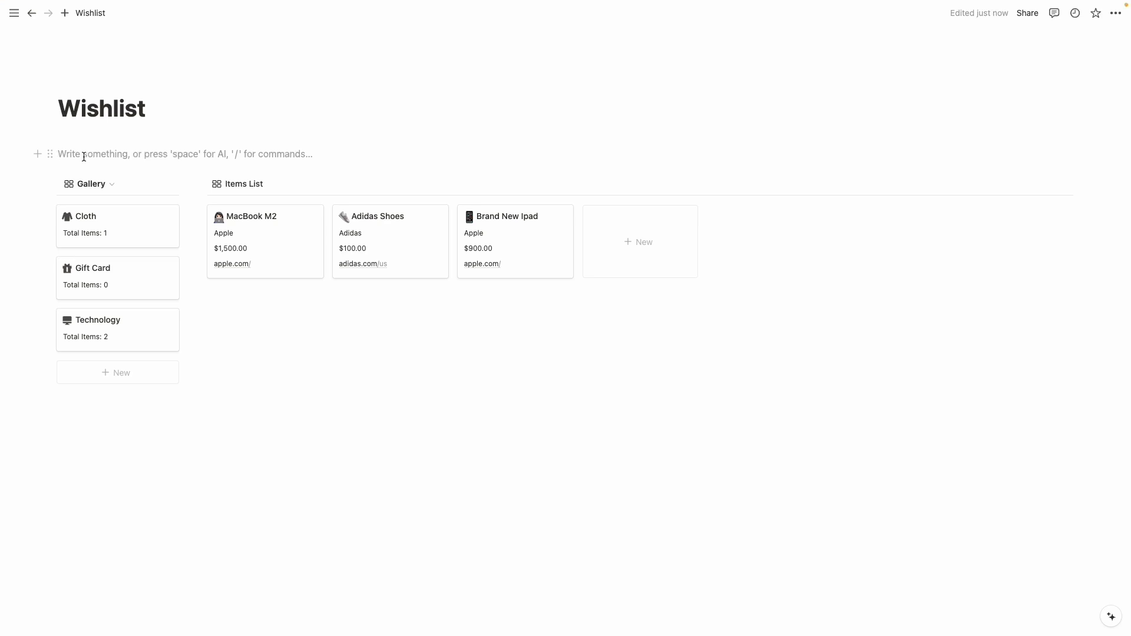
type("Cateogry")
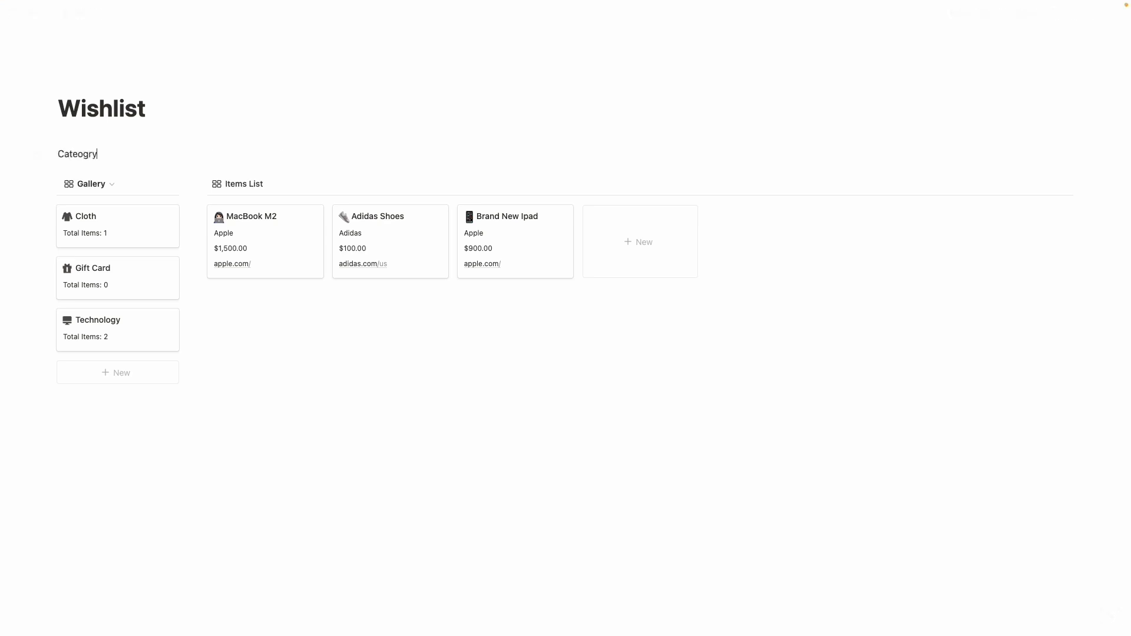
left_click(50, 154)
mouse_move(210, 148)
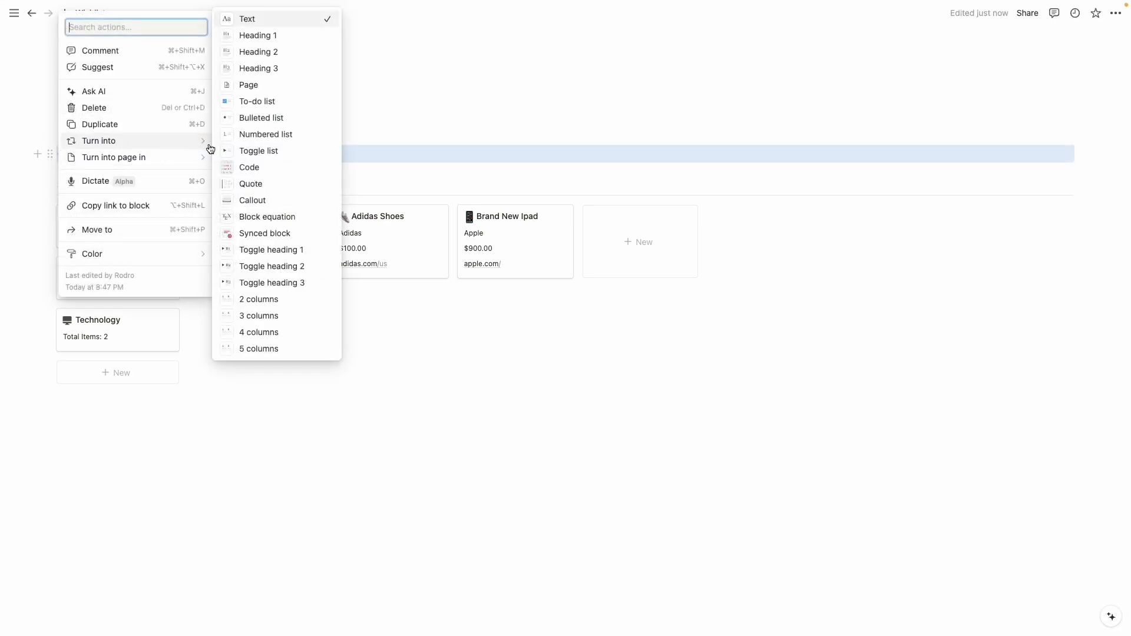
left_click(259, 68)
left_click(148, 164)
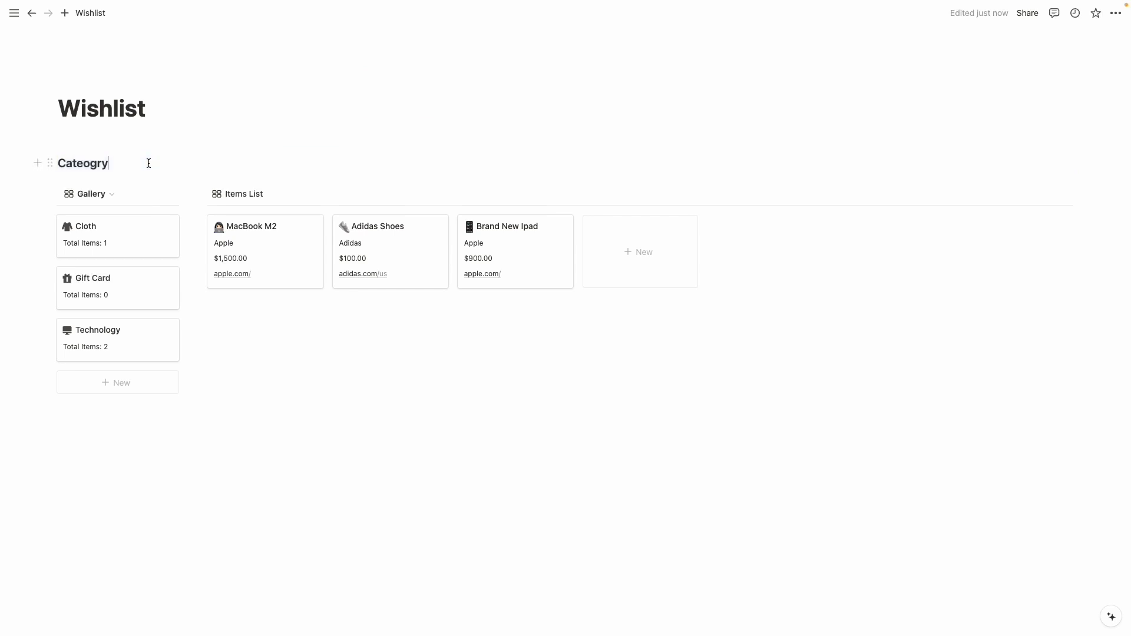
Step: Move the Cateogry heading into the narrow column above its gallery and insert a divider beneath it
left_click_drag(48, 162, 80, 193)
left_click_drag(78, 186, 78, 185)
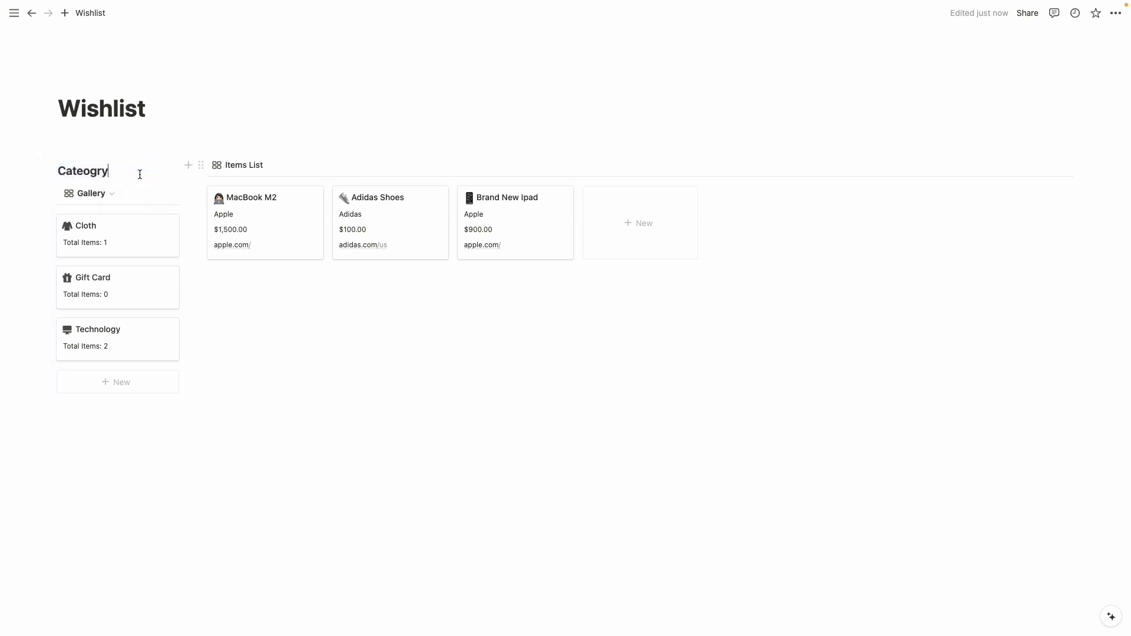
key("Return")
type("/divi")
key("Return")
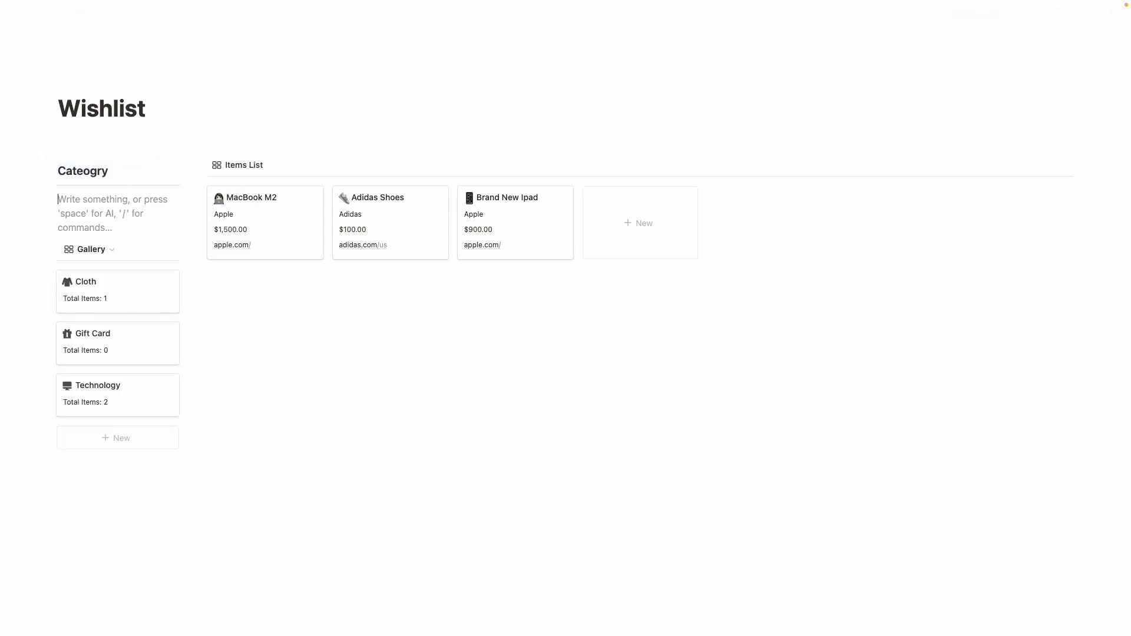
key("BackSpace")
Step: Duplicate the Cateogry heading, move the copy above the Items List gallery, and retitle it Items
left_click_drag(184, 171, 83, 170)
left_click(83, 171)
left_click(50, 171)
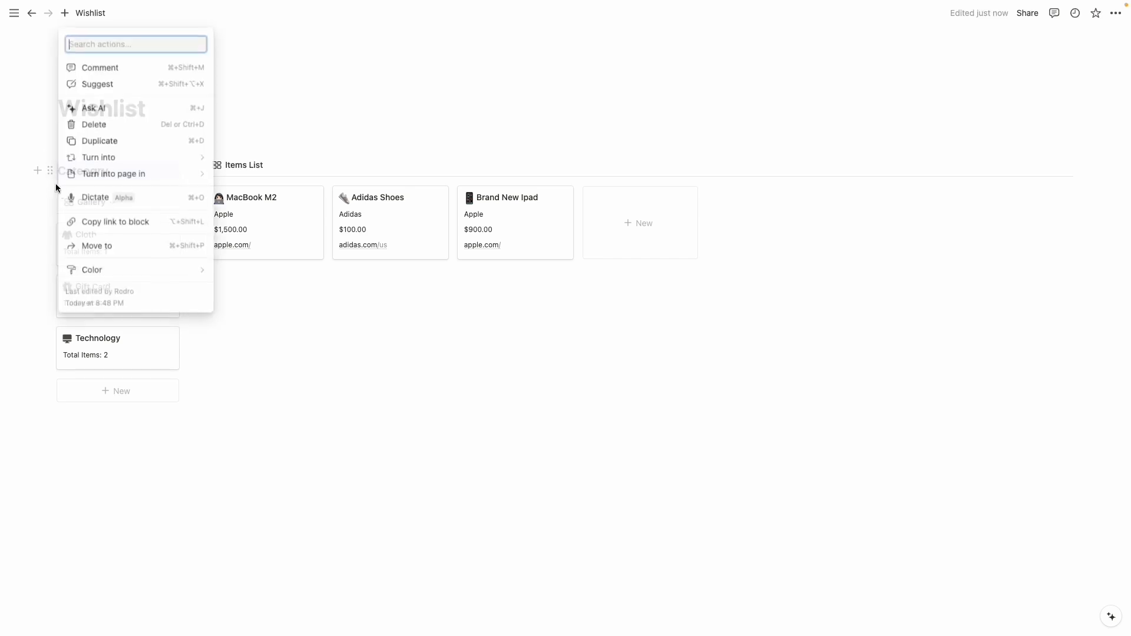
left_click(94, 140)
left_click_drag(55, 199, 233, 154)
double_click(236, 166)
key("BackSpace")
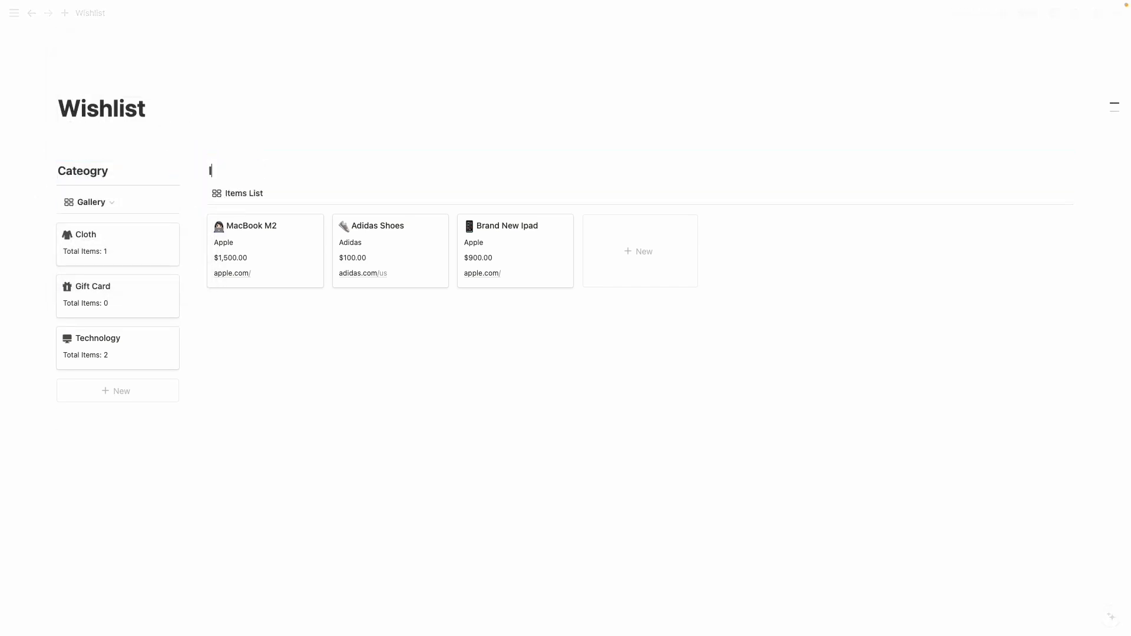
type("Items")
Step: Insert a divider between the Items heading and the Items List gallery
key("Return")
type("/div")
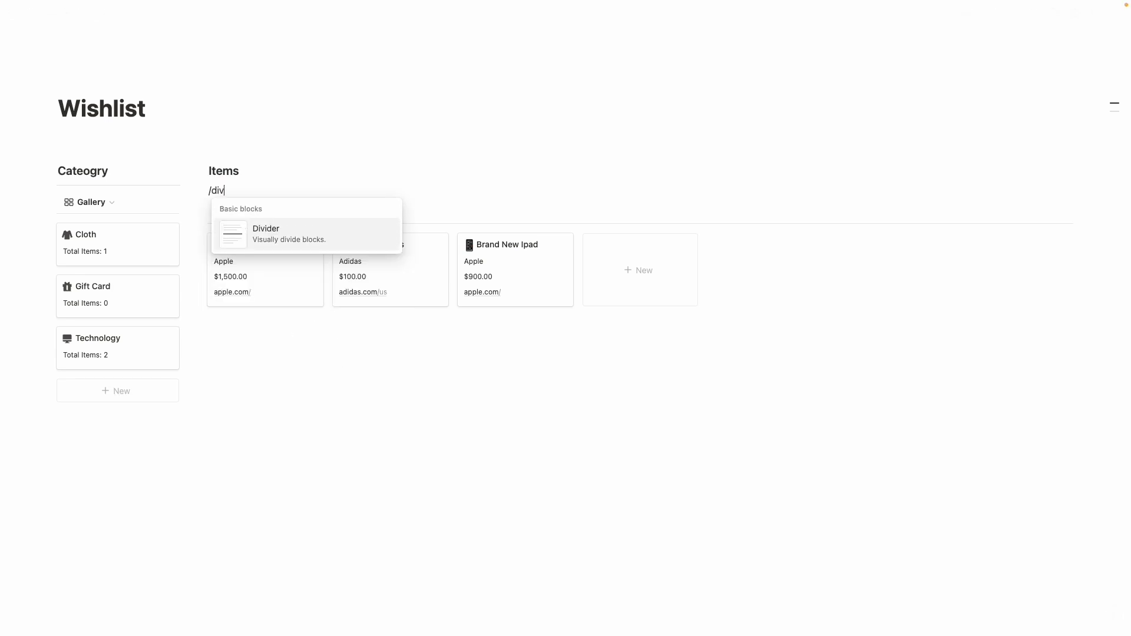
key("Return")
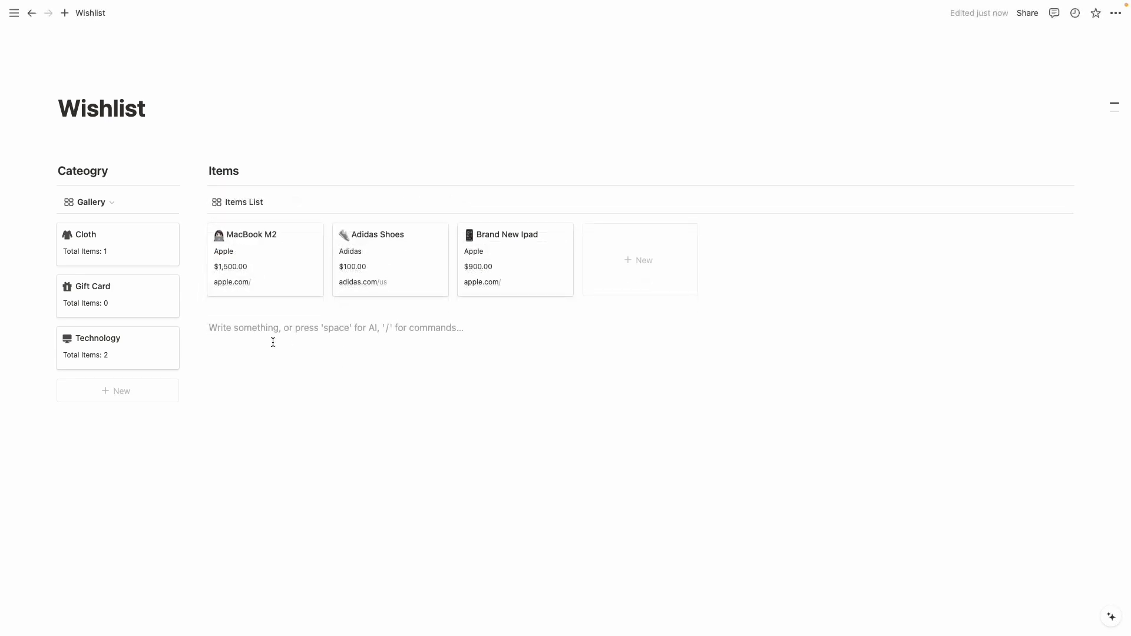
Step: Insert an inline database below the Items List gallery, linked to the Wishlist database and using its Items List view
type("/datab")
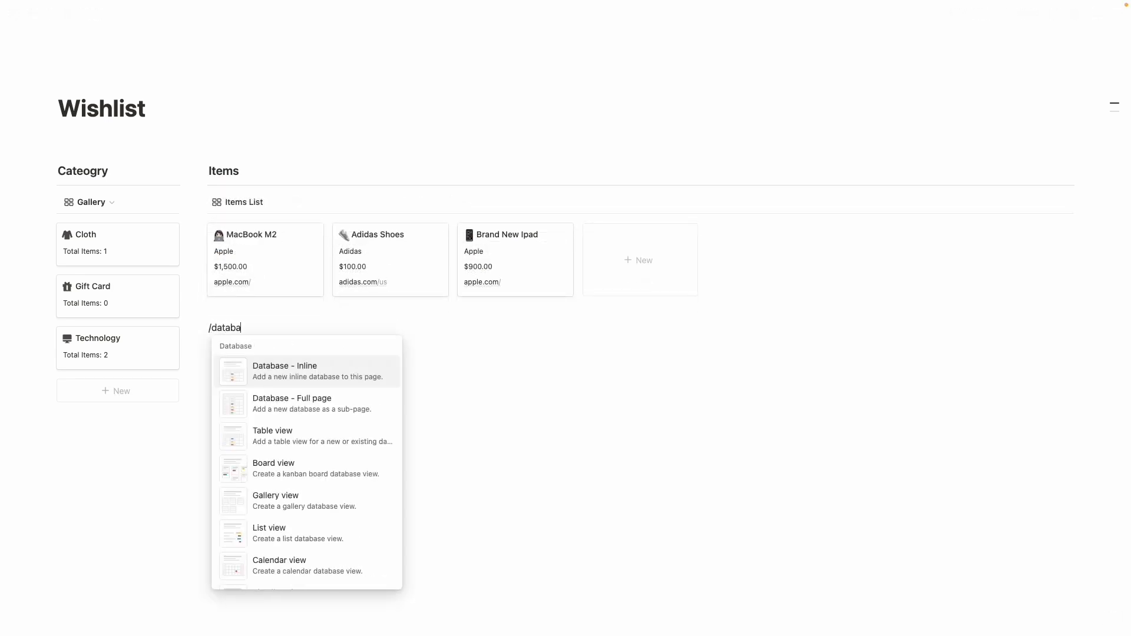
type("a")
key("Return")
left_click(989, 461)
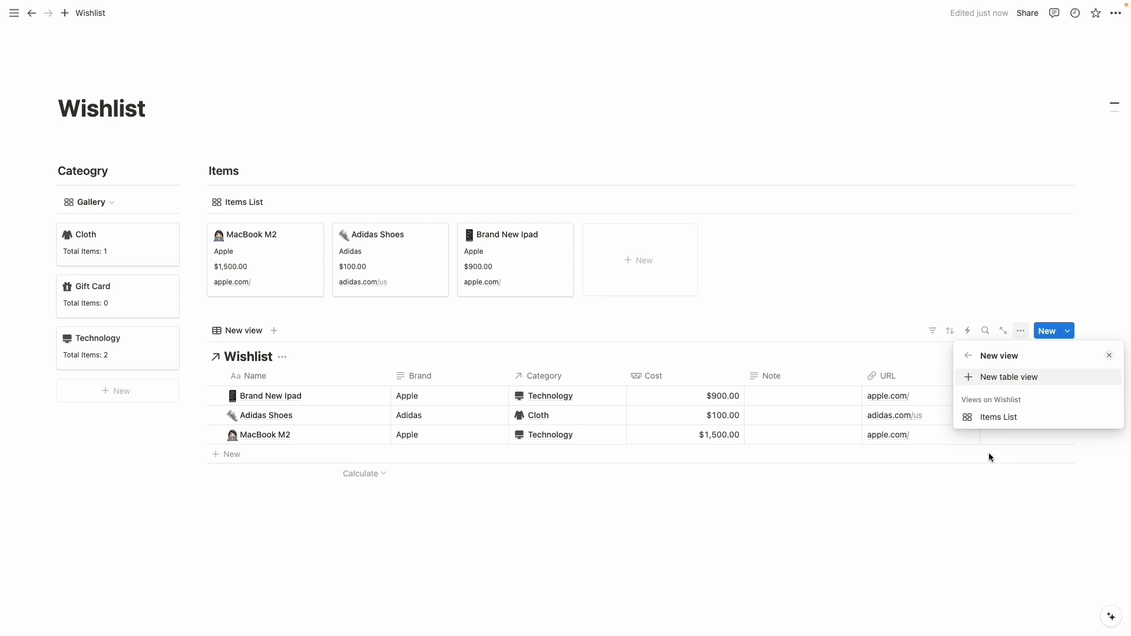
left_click(984, 416)
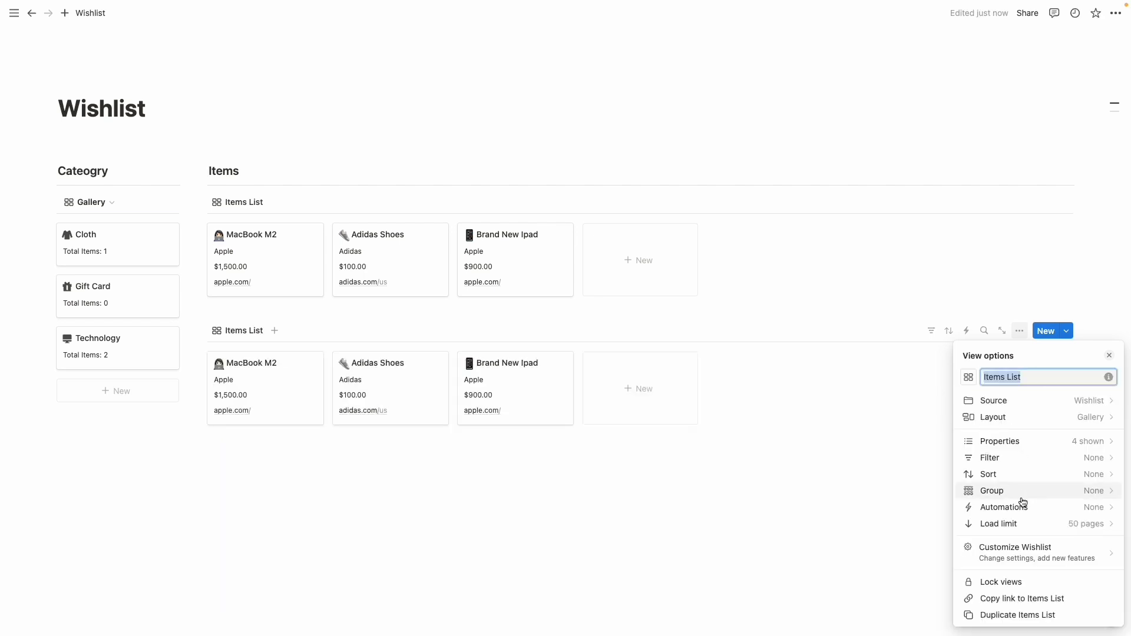
Step: Group the second Items List gallery by Brand and collapse the Adidas group
left_click(1019, 496)
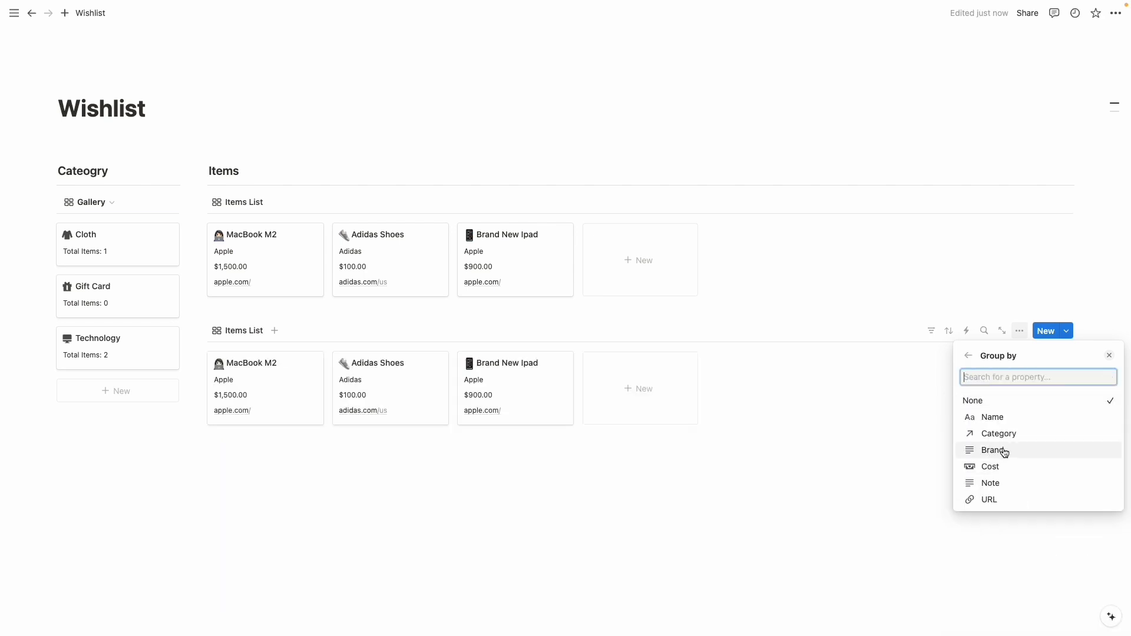
left_click(1004, 452)
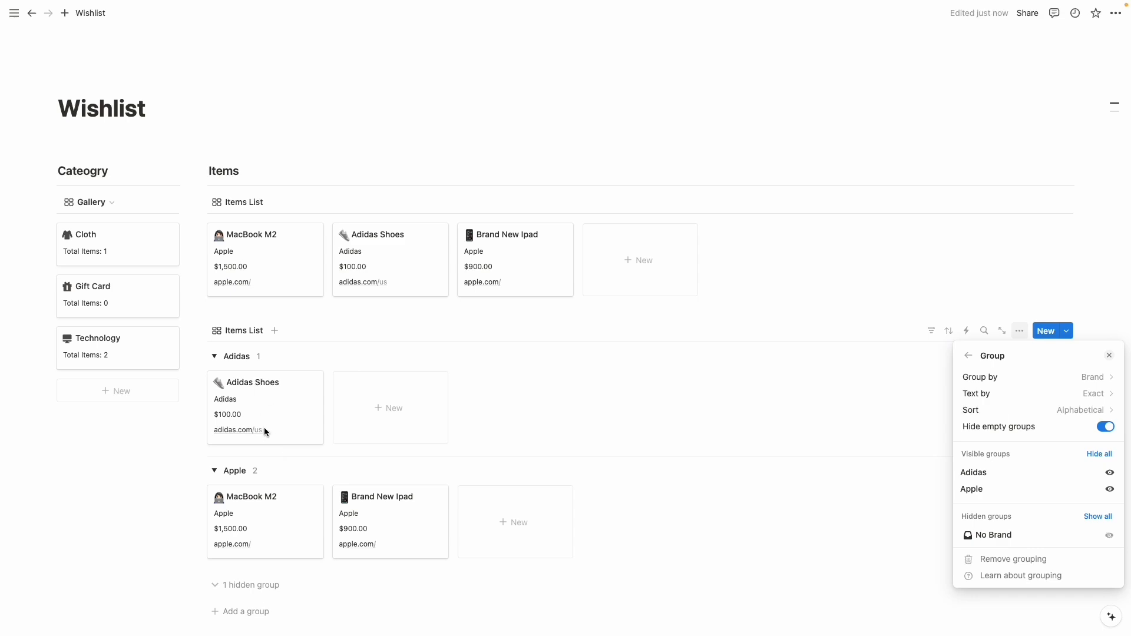
left_click(215, 357)
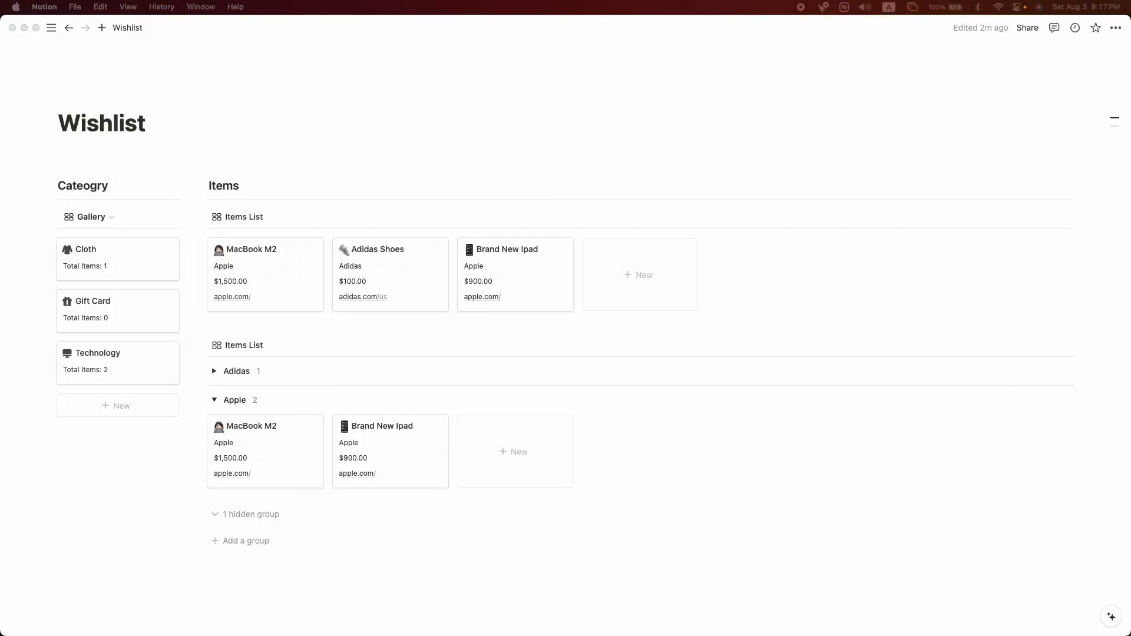
Step: Switch to Firefox to view the Wishlist [Notion Template] page on Gumroad
left_click_drag(760, 635, 760, 307)
double_click(760, 307)
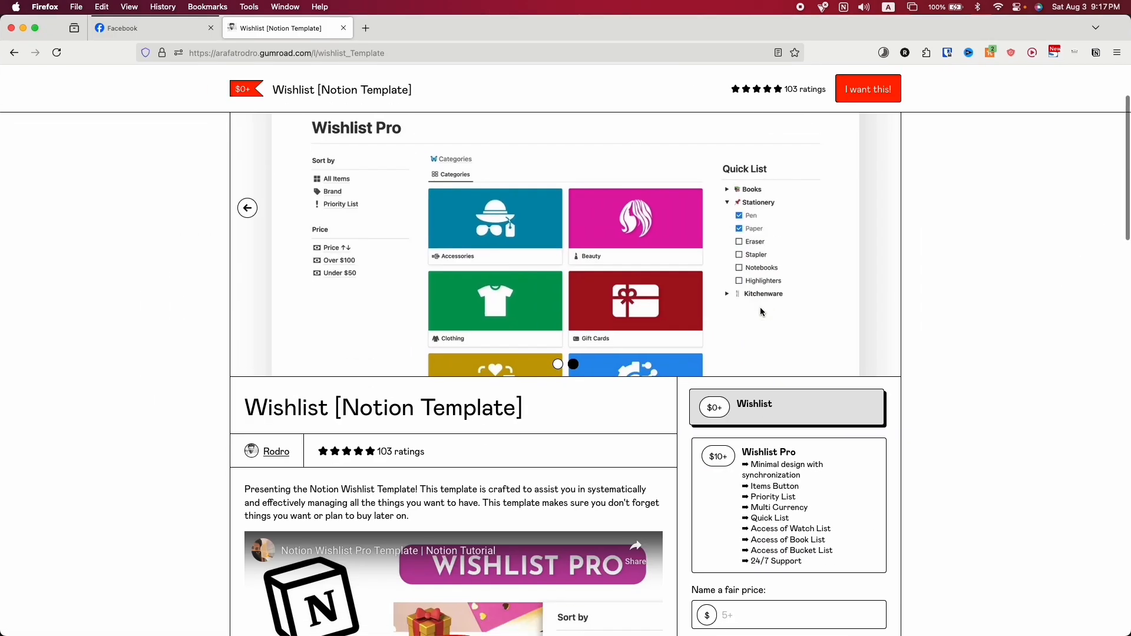